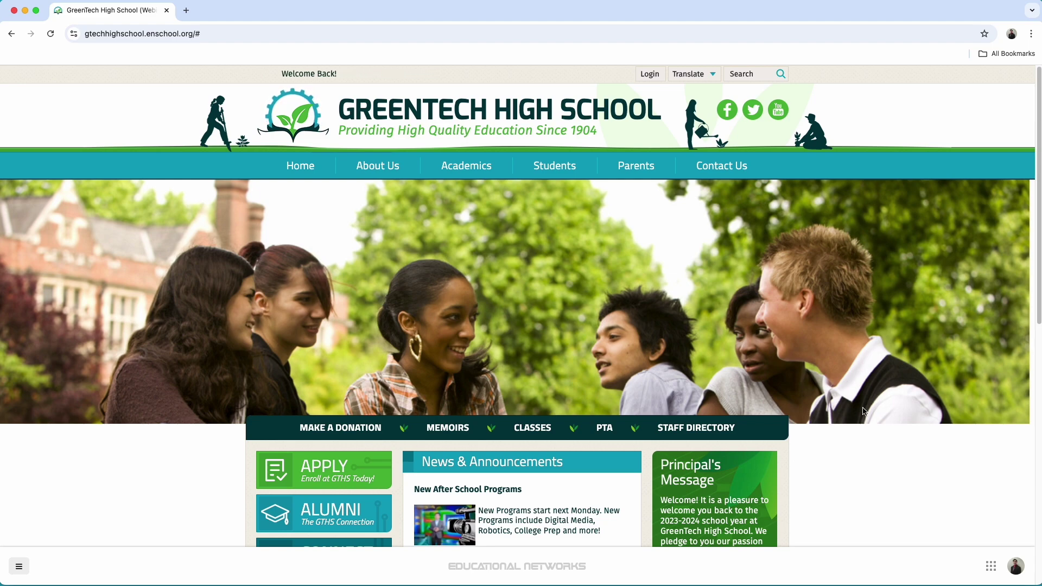
# - Open a blank Create New Store form from Operations > Stores
pyautogui.click(25, 569)
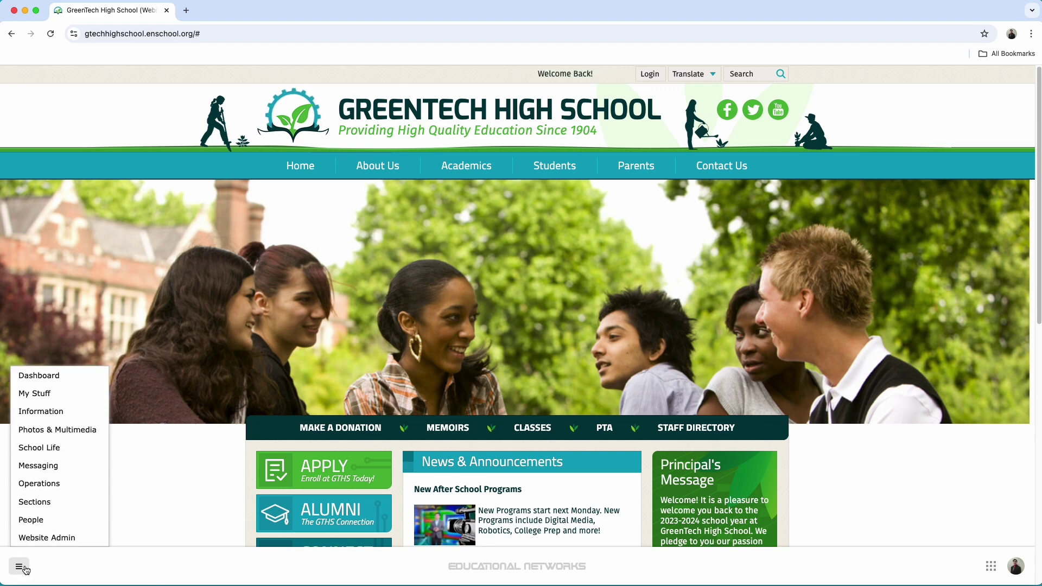
pyautogui.moveTo(74, 486)
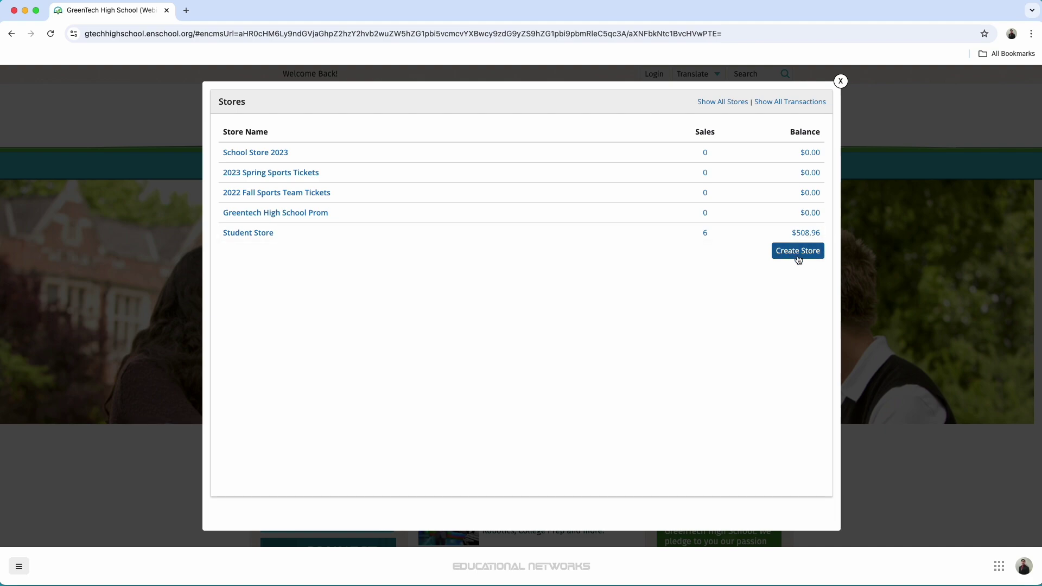
pyautogui.click(800, 257)
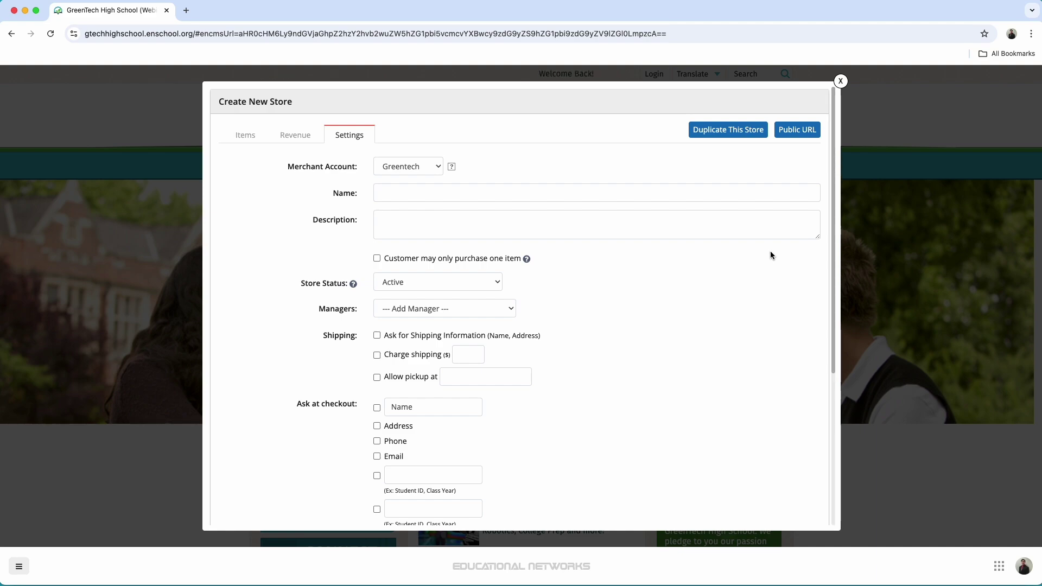
pyautogui.scroll(-5, 564, 370)
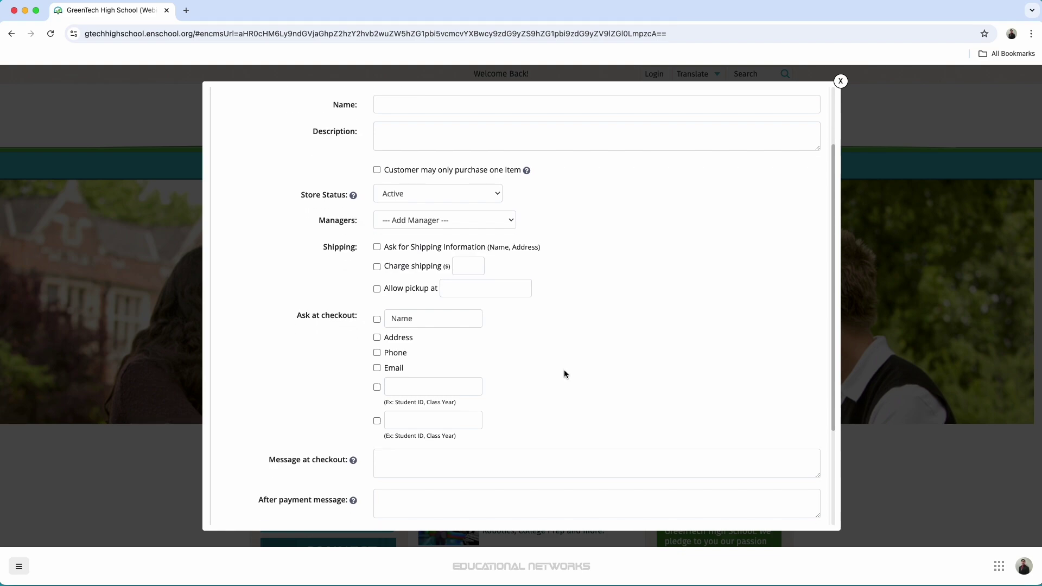
pyautogui.scroll(5, 646, 226)
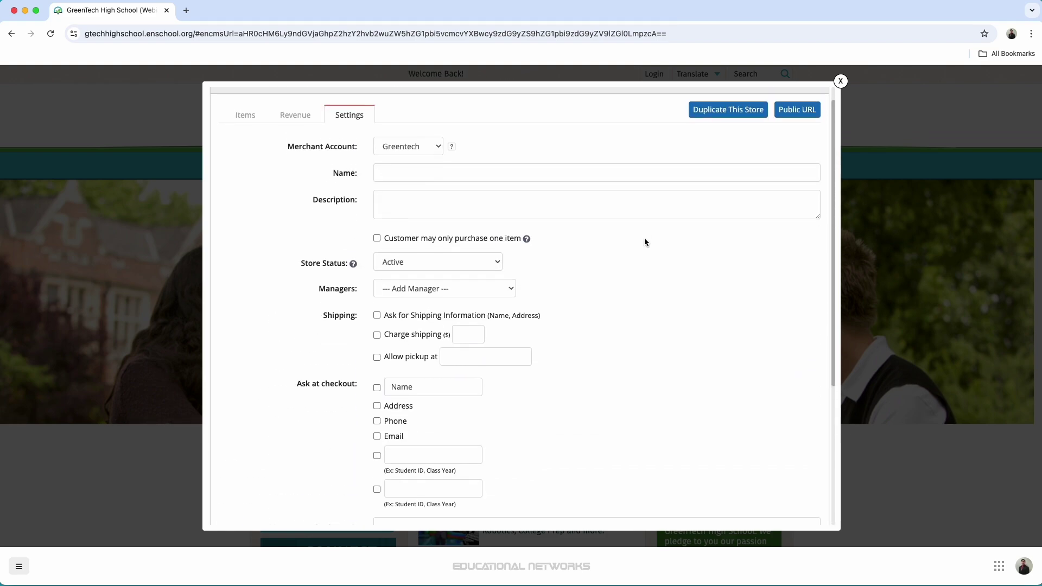
# - Enter '2024-2025 Uniform Store' as the new store's name
pyautogui.click(395, 194)
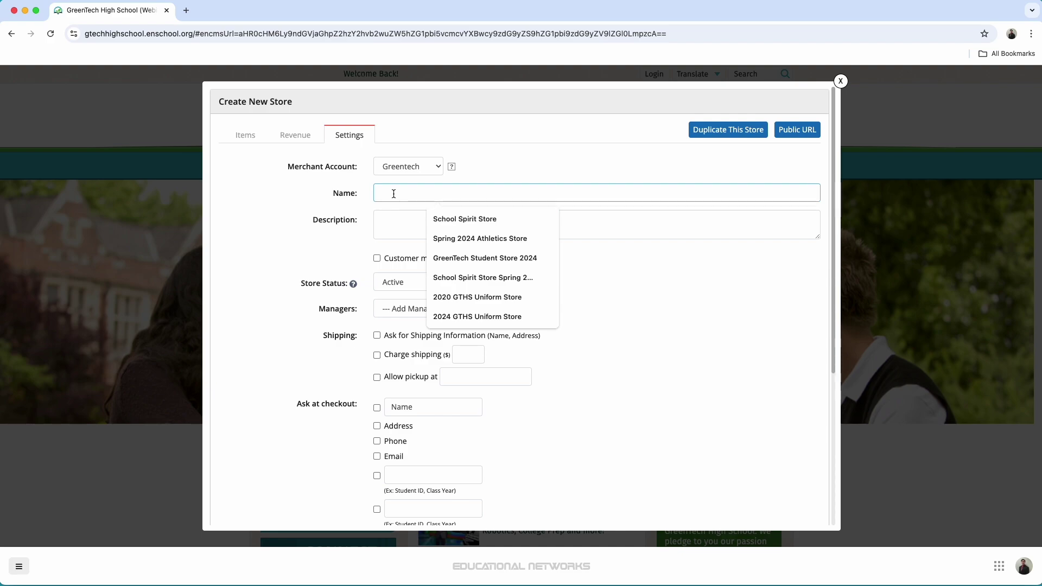
pyautogui.write('20')
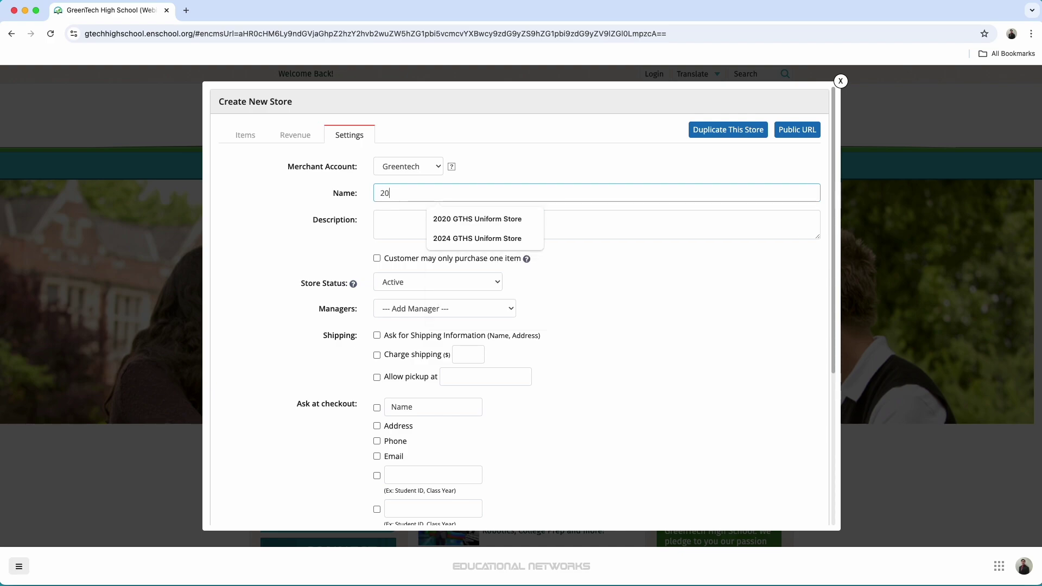
pyautogui.write('24-2025 Uni')
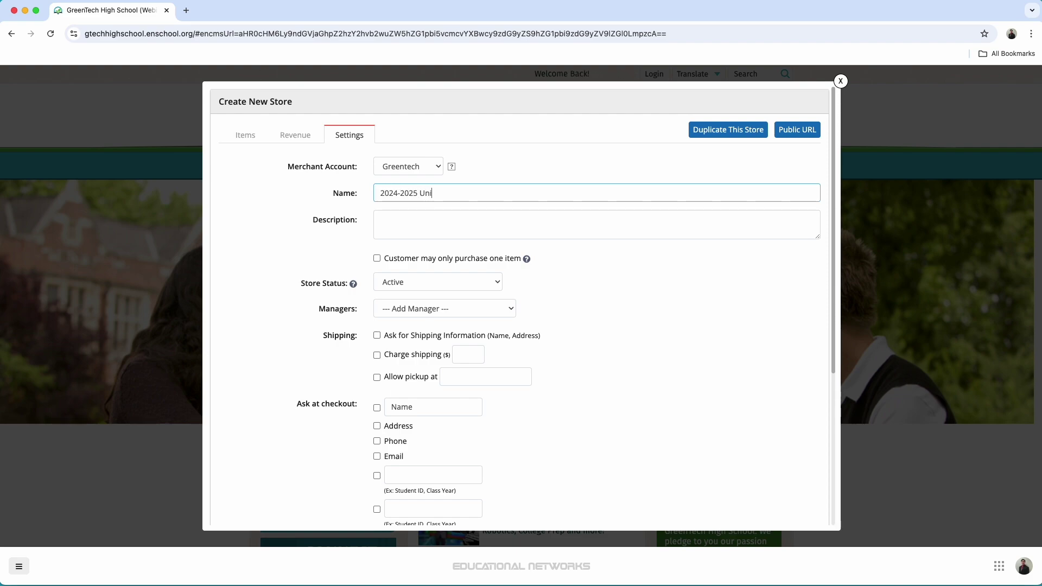
pyautogui.write('form S')
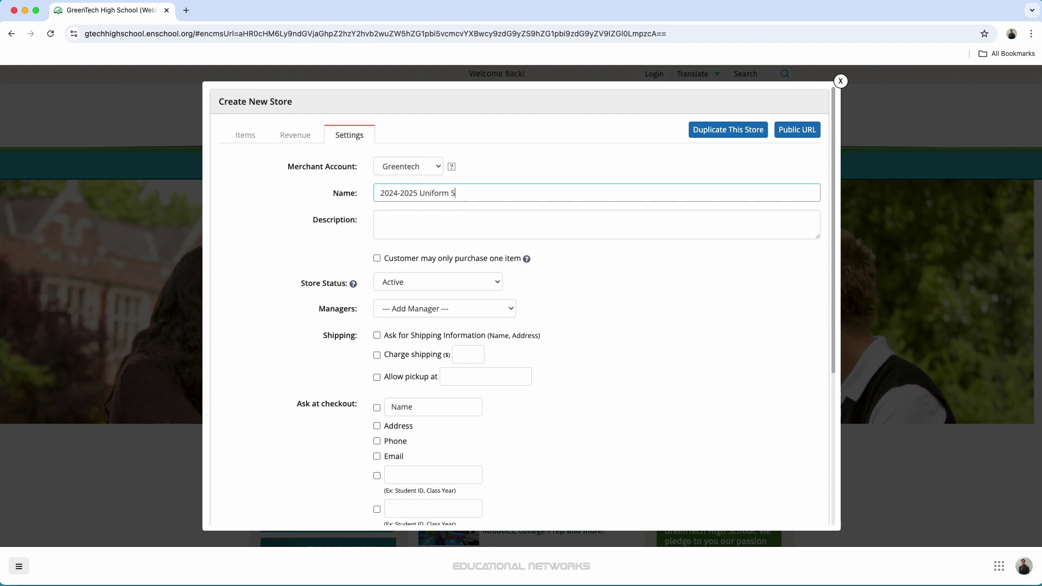
pyautogui.write('tore')
# - Enter the description 'Purchase your official GreenTech Uniforms. All returns, must be made within 14 days'
pyautogui.click(446, 220)
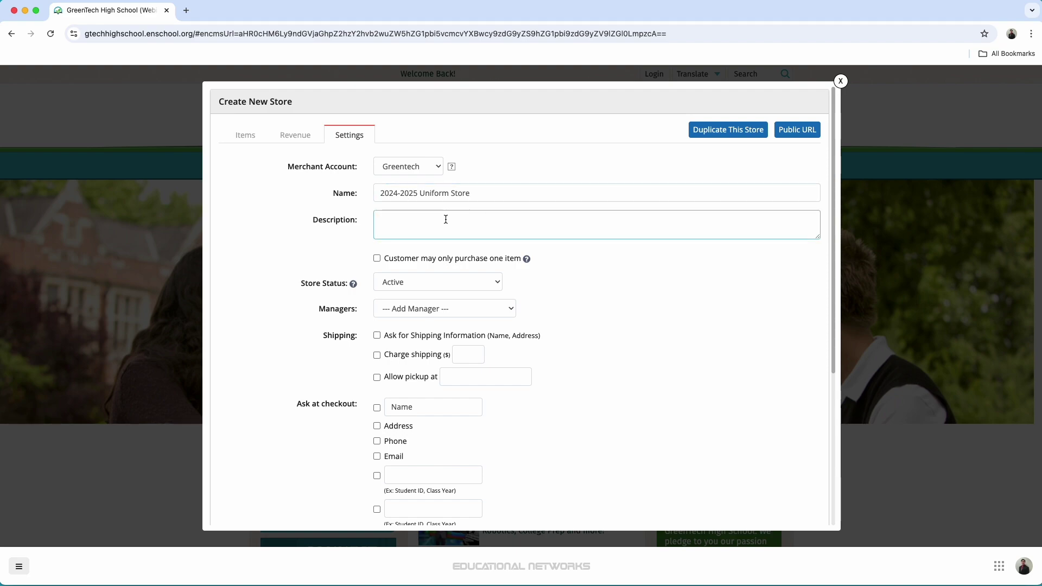
pyautogui.write('Purchas')
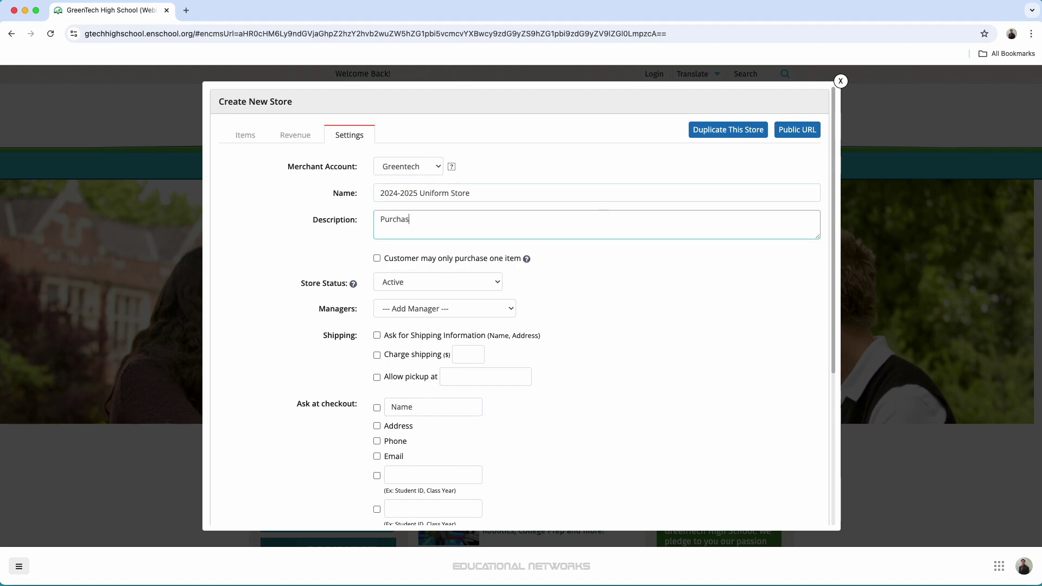
pyautogui.write('e your offic')
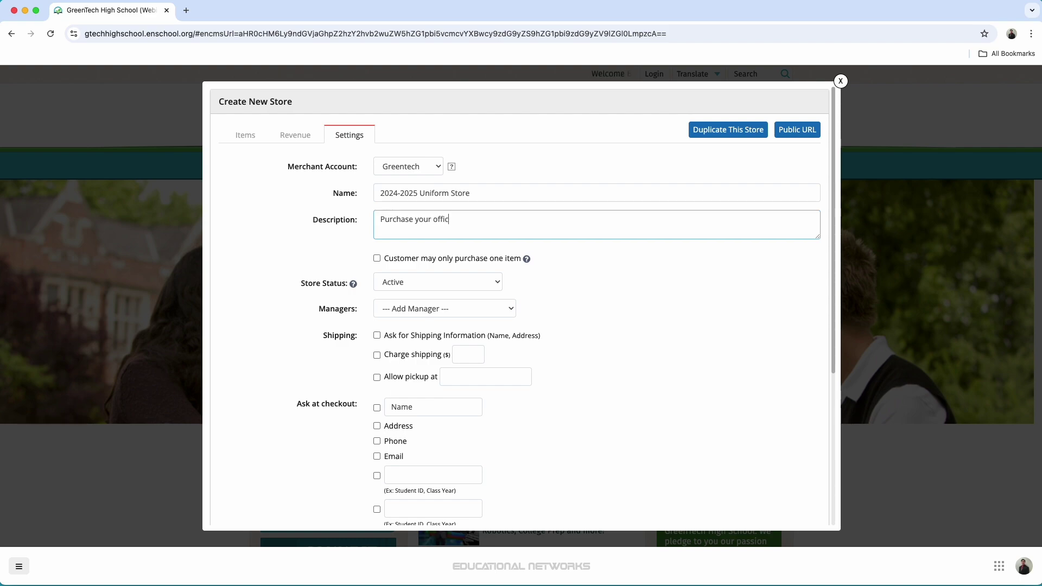
pyautogui.write('ial GreenTe')
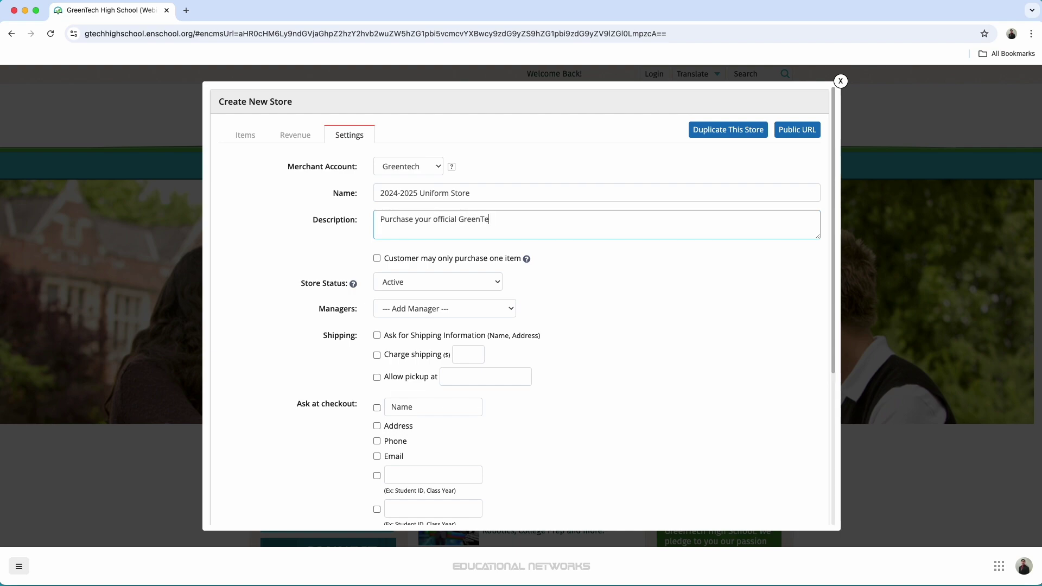
pyautogui.write('ch Uniforms.')
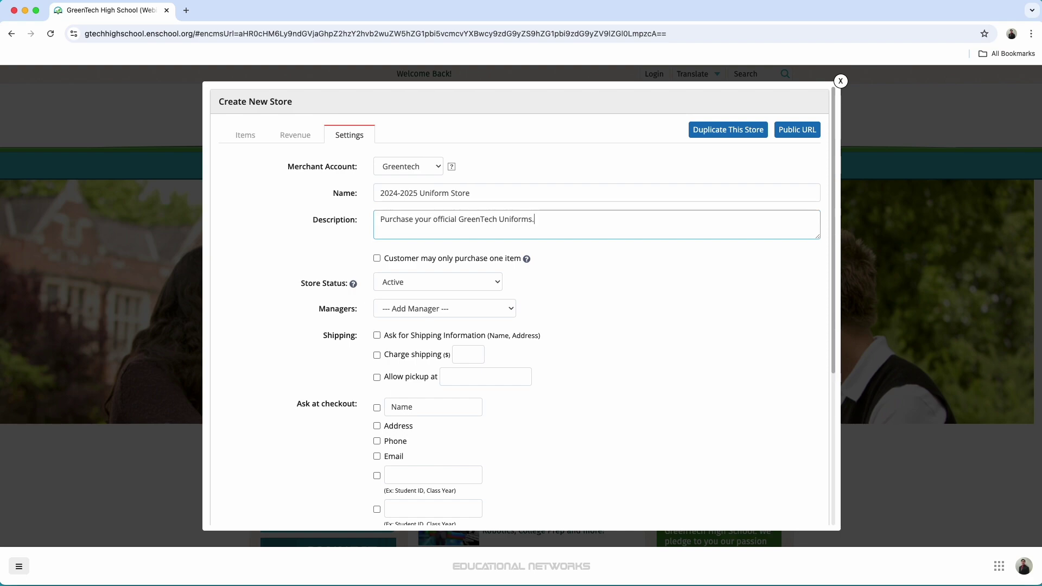
pyautogui.write(' All ')
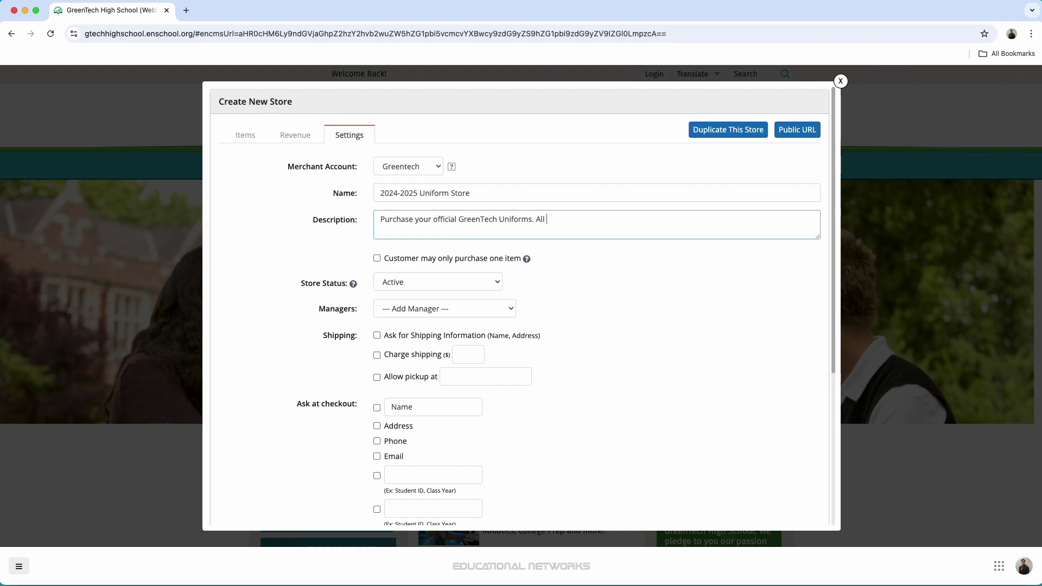
pyautogui.write('returns, must be made')
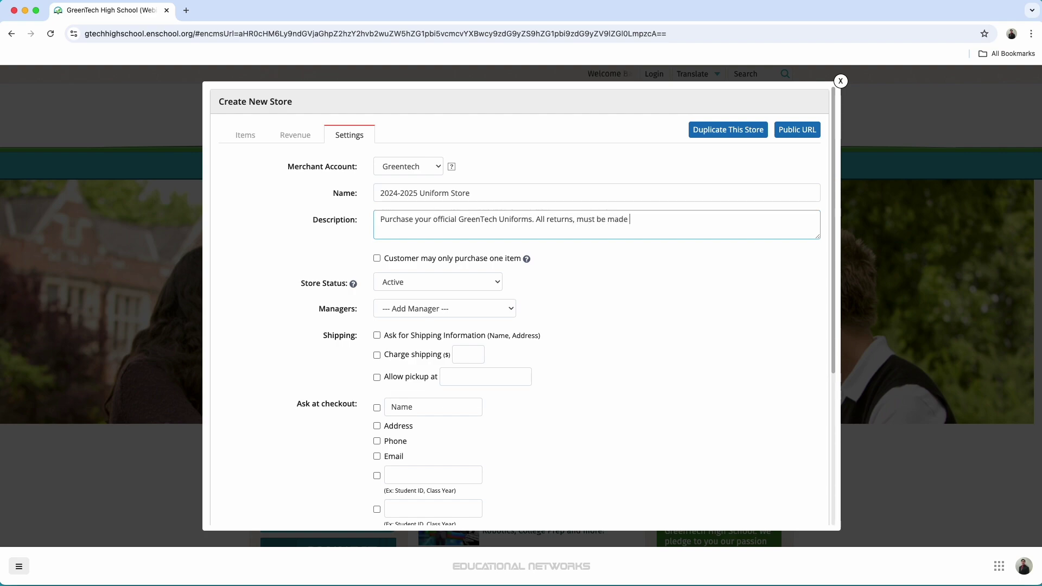
pyautogui.write(' within 14 days')
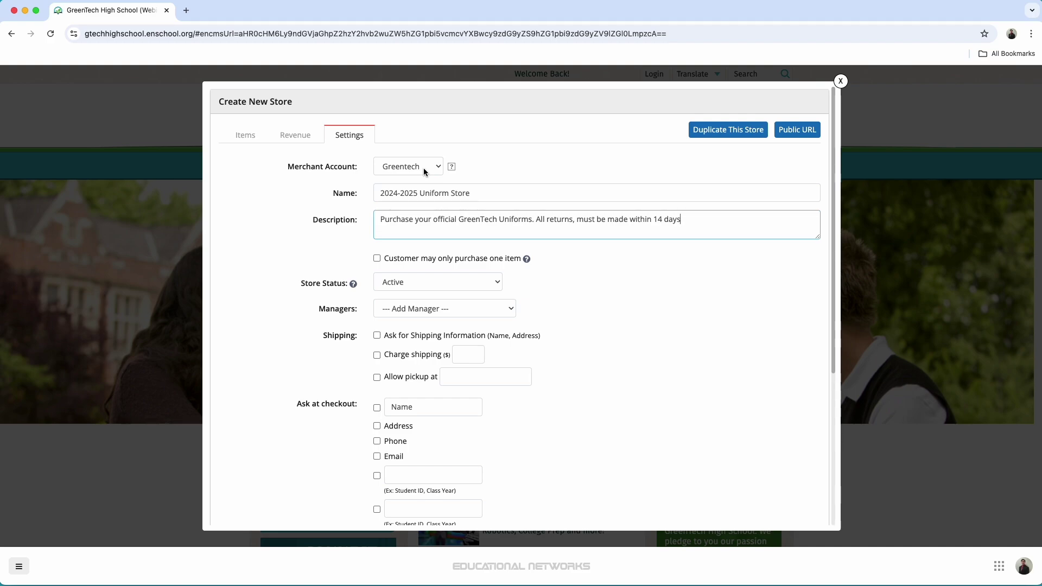
pyautogui.click(423, 168)
pyautogui.click(424, 166)
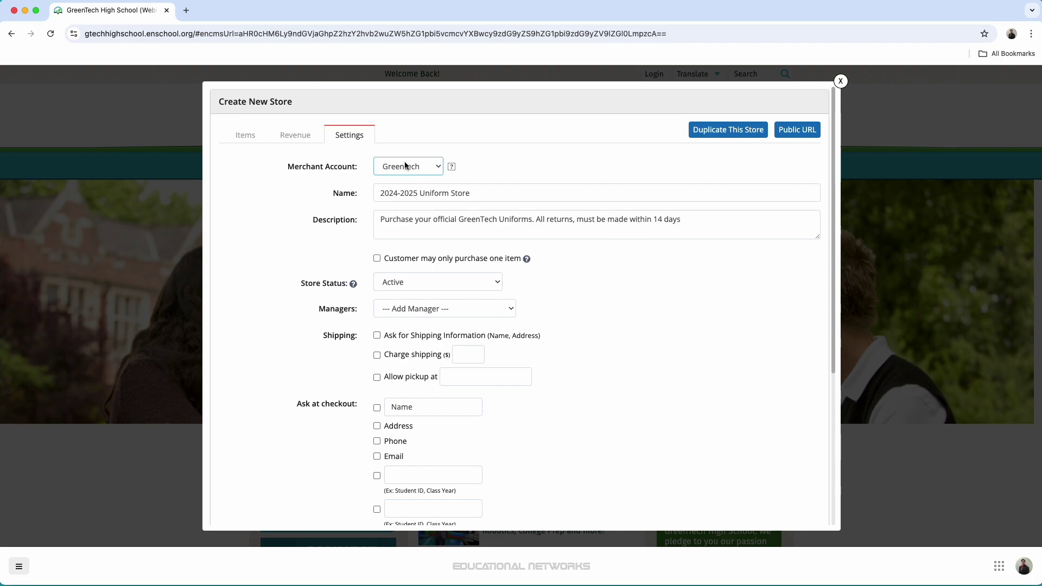
pyautogui.click(405, 167)
pyautogui.click(591, 159)
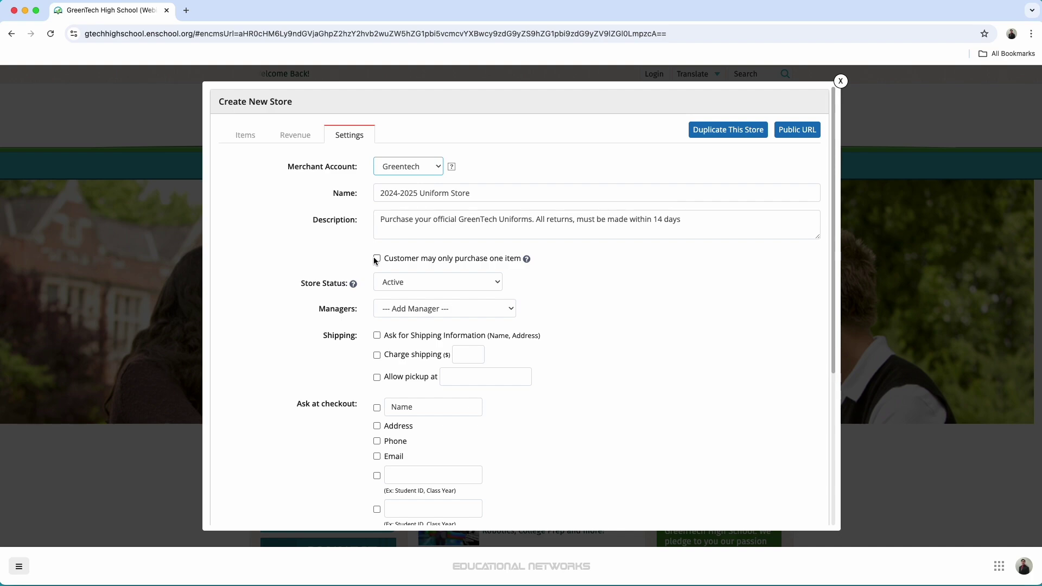
pyautogui.click(406, 285)
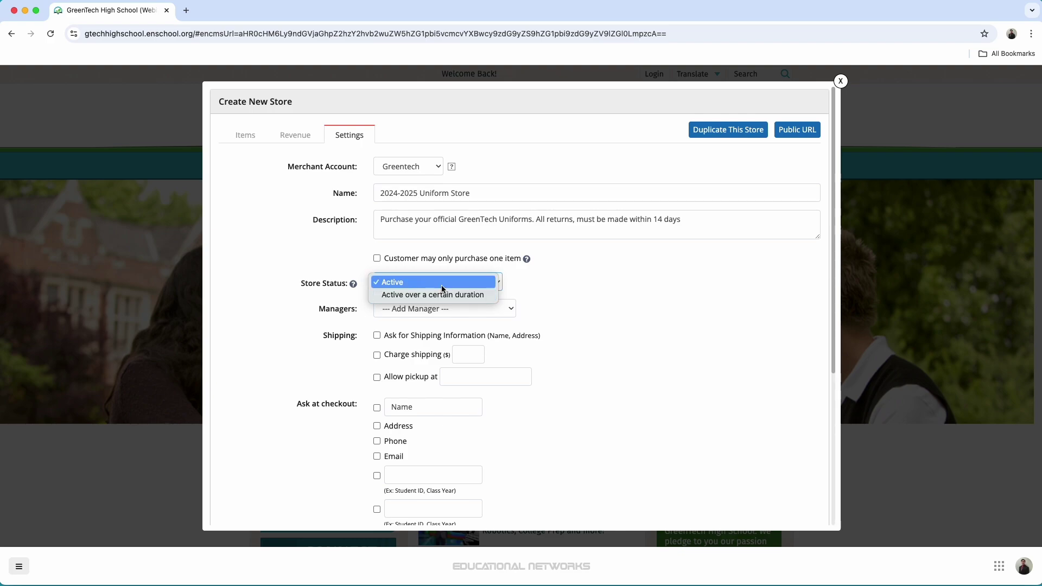
pyautogui.click(668, 344)
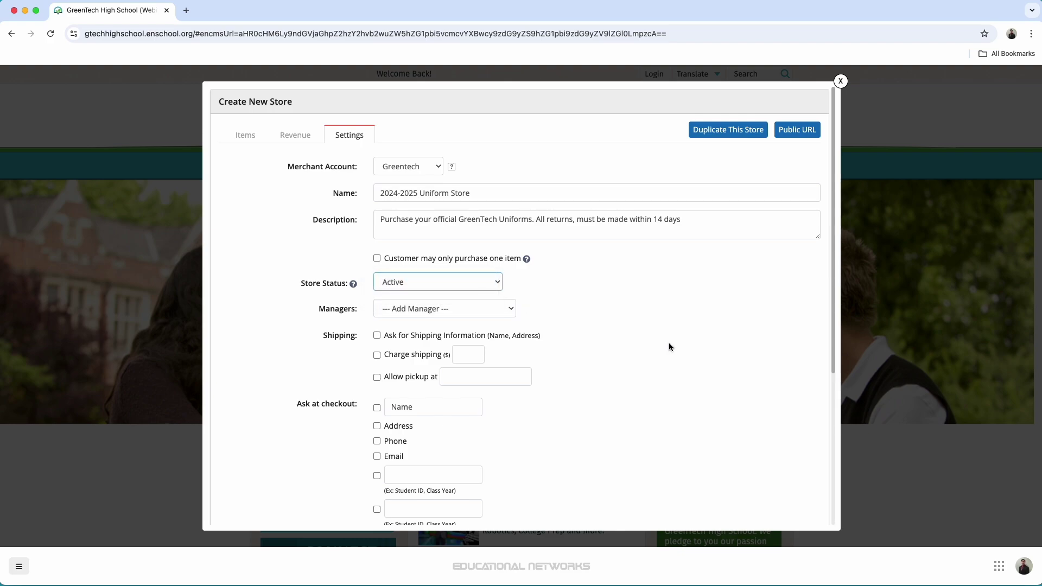
# - Choose a staff member from the Add Manager list as store manager
pyautogui.click(446, 308)
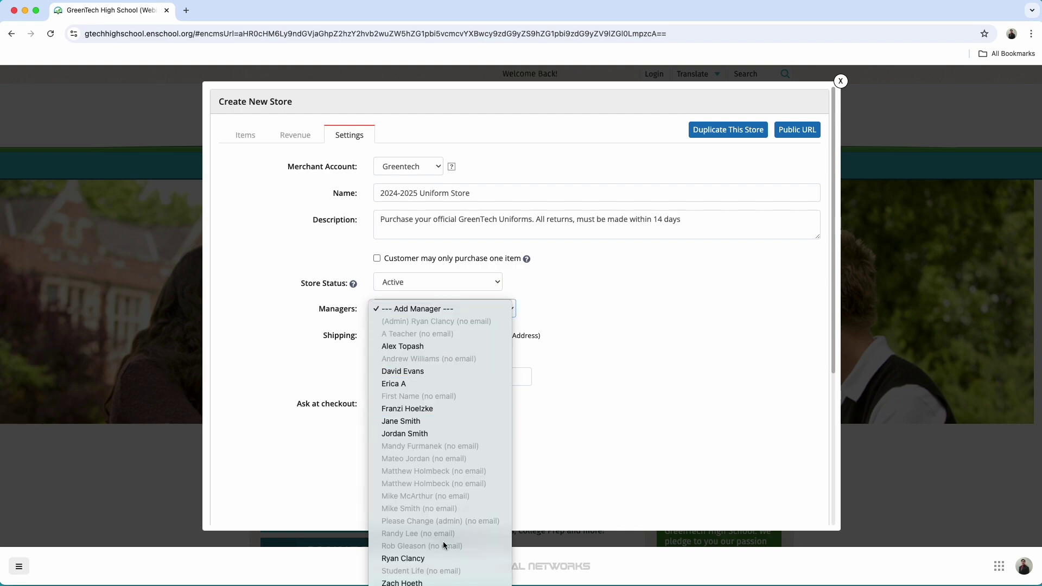
pyautogui.click(440, 558)
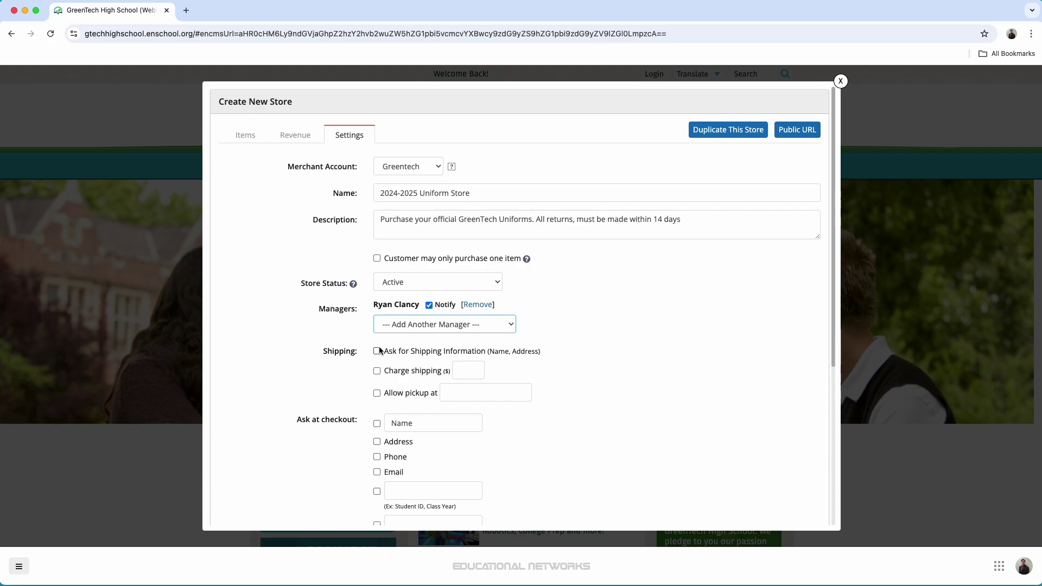
# - Require shipping information and charge 3.00 for shipping
pyautogui.click(377, 352)
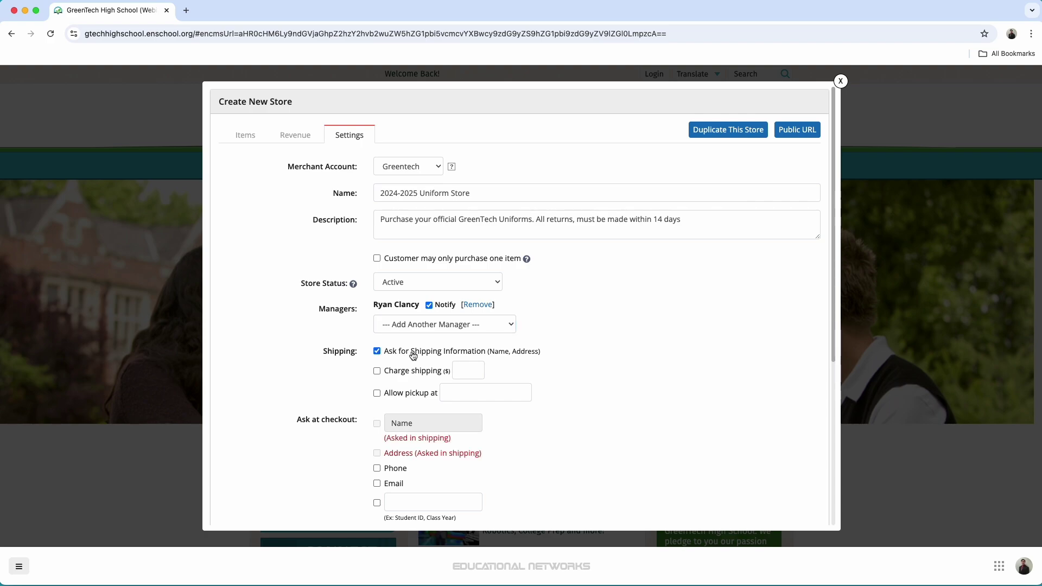
pyautogui.click(381, 372)
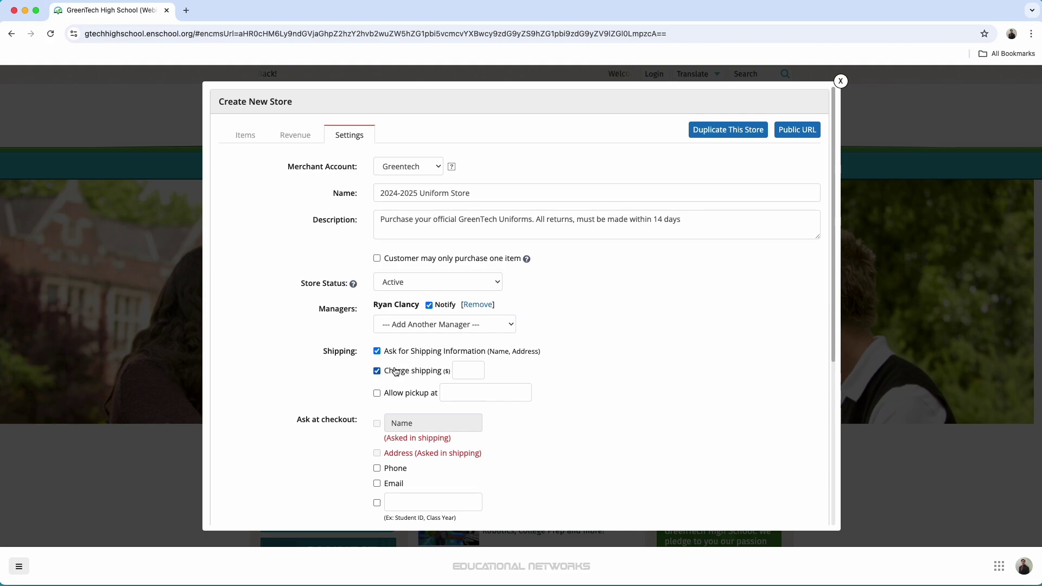
pyautogui.click(479, 367)
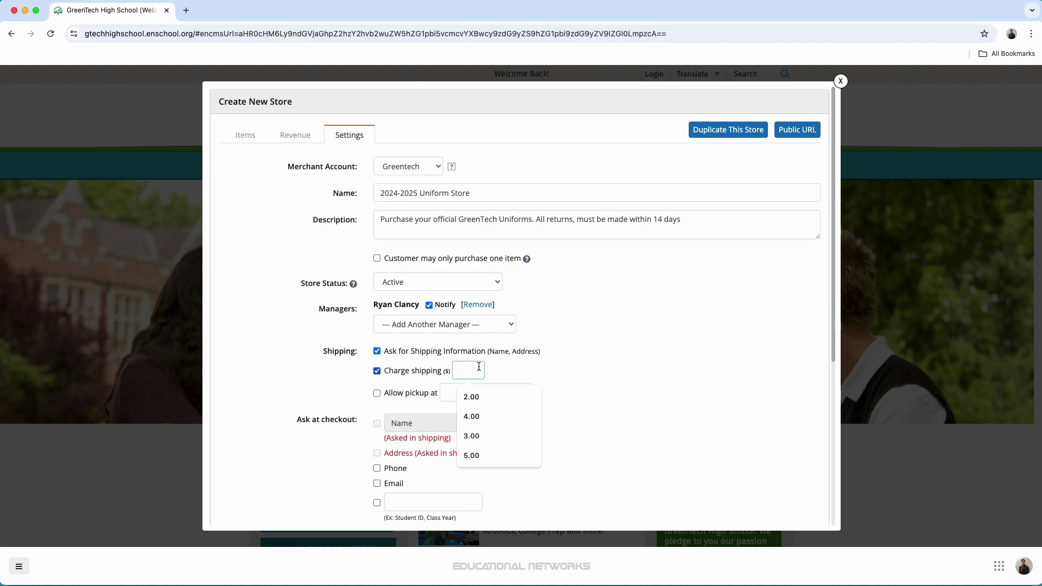
pyautogui.write('3')
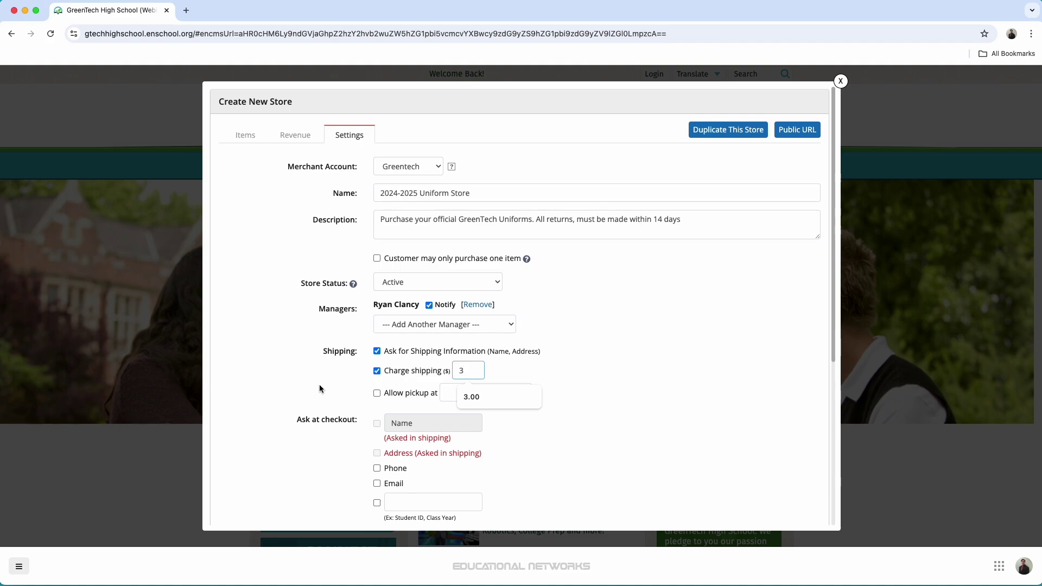
pyautogui.click(319, 388)
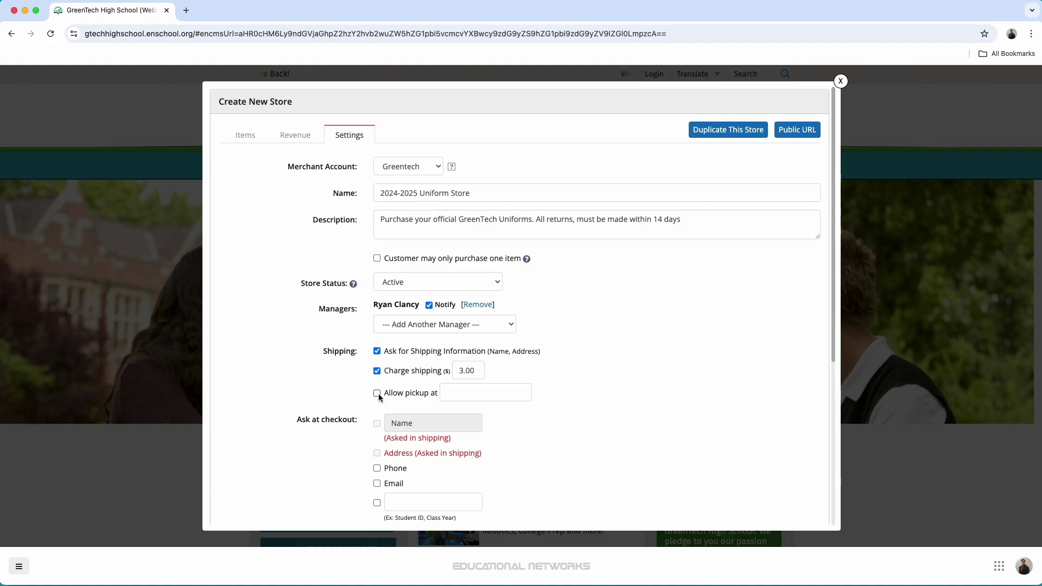
# - Allow order pickup at the Student Store
pyautogui.click(377, 395)
pyautogui.click(465, 391)
pyautogui.write('St')
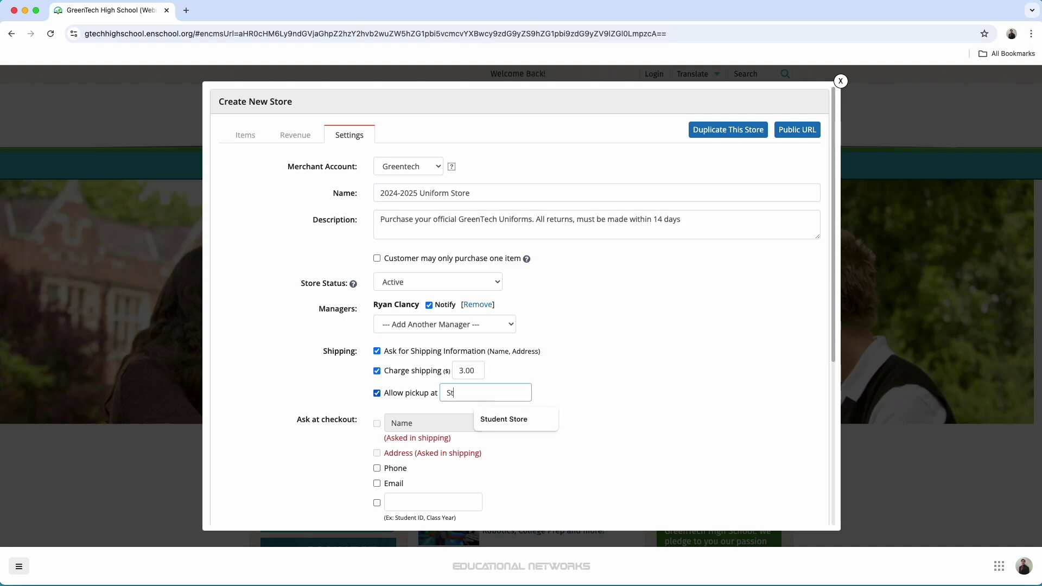
pyautogui.write('udent')
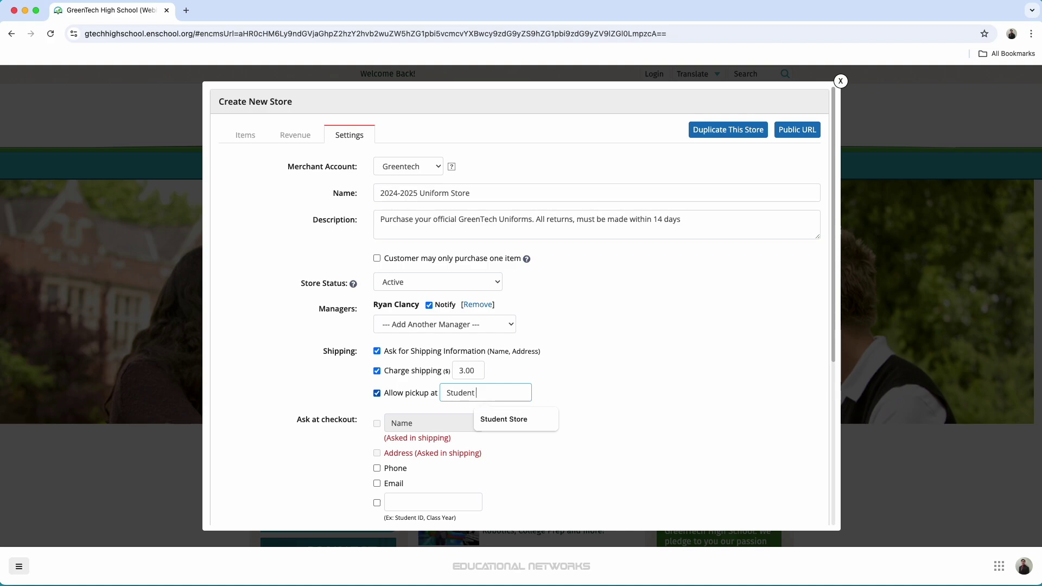
pyautogui.click(516, 419)
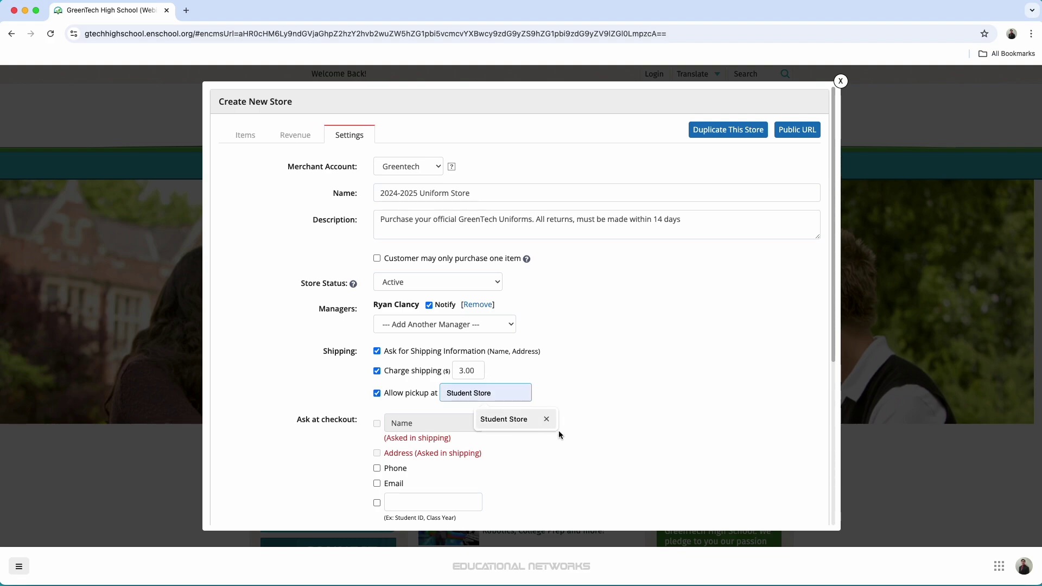
pyautogui.click(517, 422)
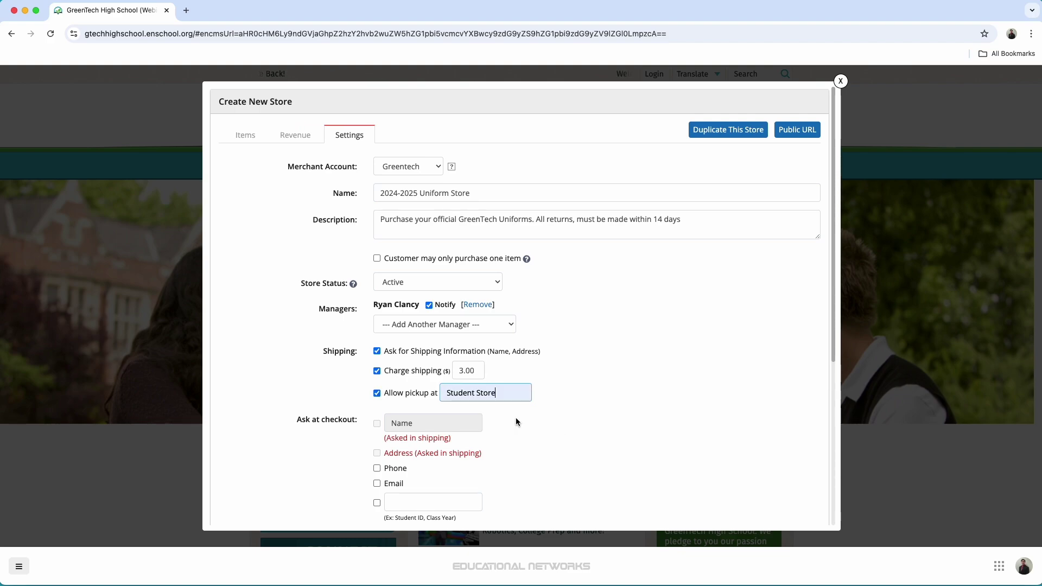
# - Require the buyer's phone and email at checkout
pyautogui.scroll(-2, 429, 369)
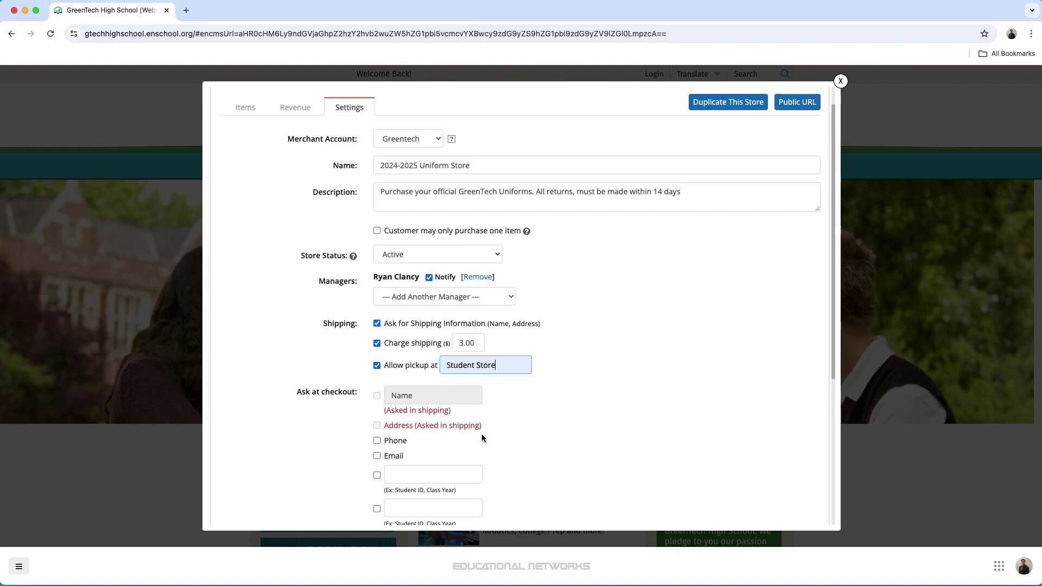
pyautogui.click(377, 441)
pyautogui.click(377, 456)
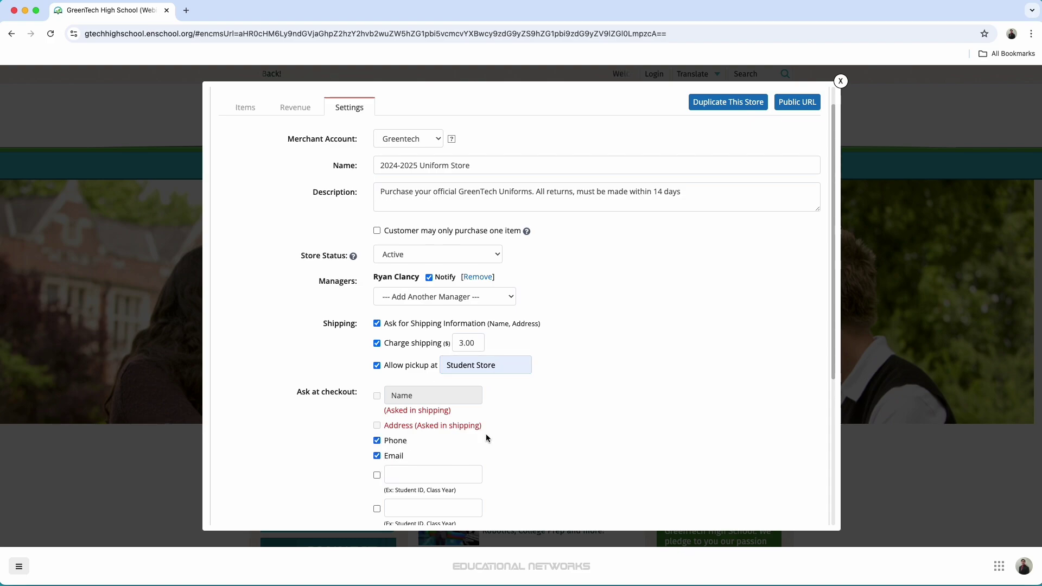
# - Enable a custom checkout question labelled 'Student ID'
pyautogui.scroll(-3, 510, 420)
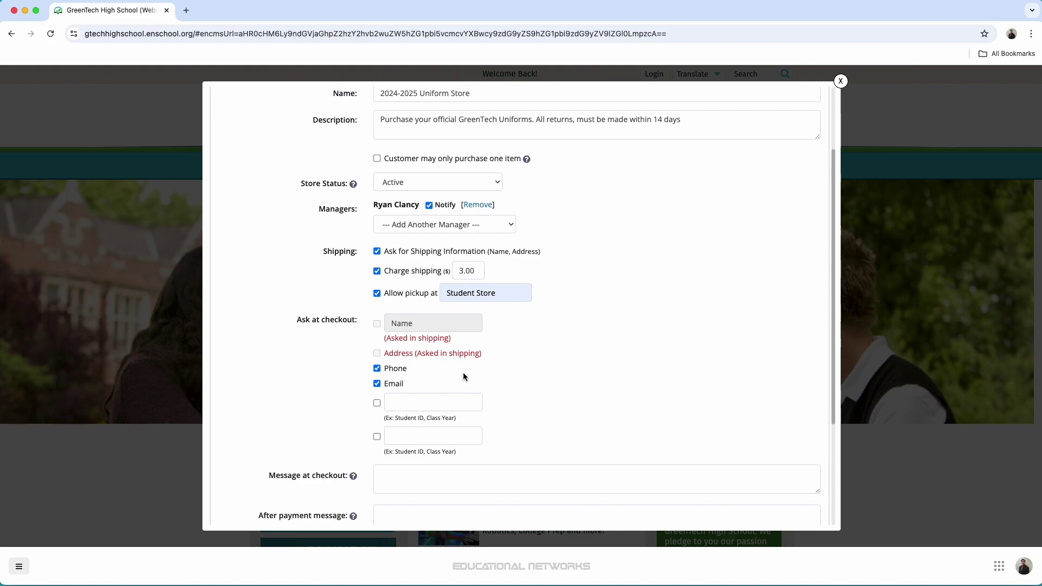
pyautogui.scroll(-2, 464, 373)
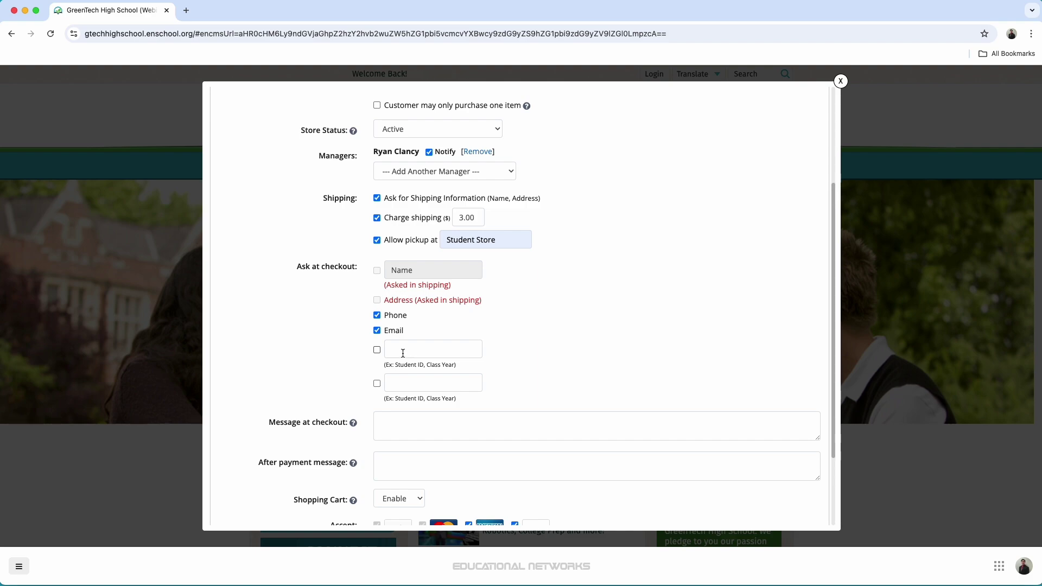
pyautogui.click(377, 351)
pyautogui.click(418, 348)
pyautogui.write('St')
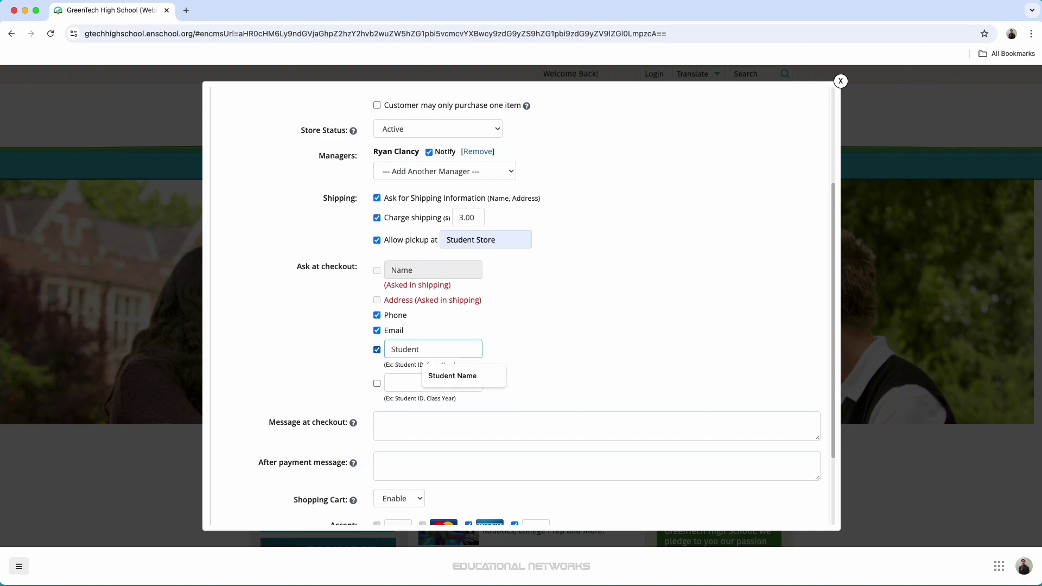
pyautogui.write('udent ID')
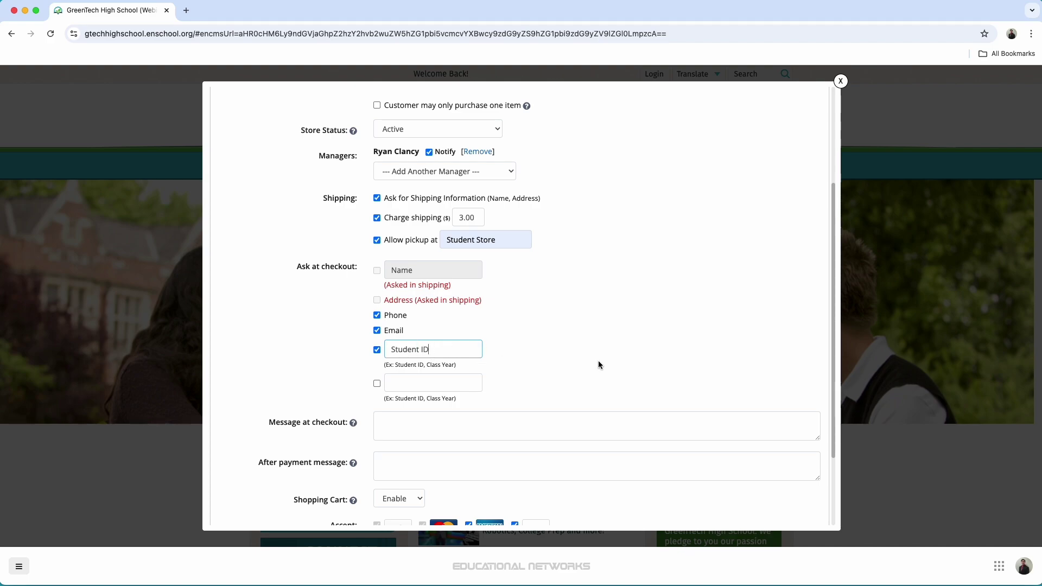
# - Set the checkout message to 'Thank you for your purchase, please direct all questions to the Cashier's Office'
pyautogui.click(667, 380)
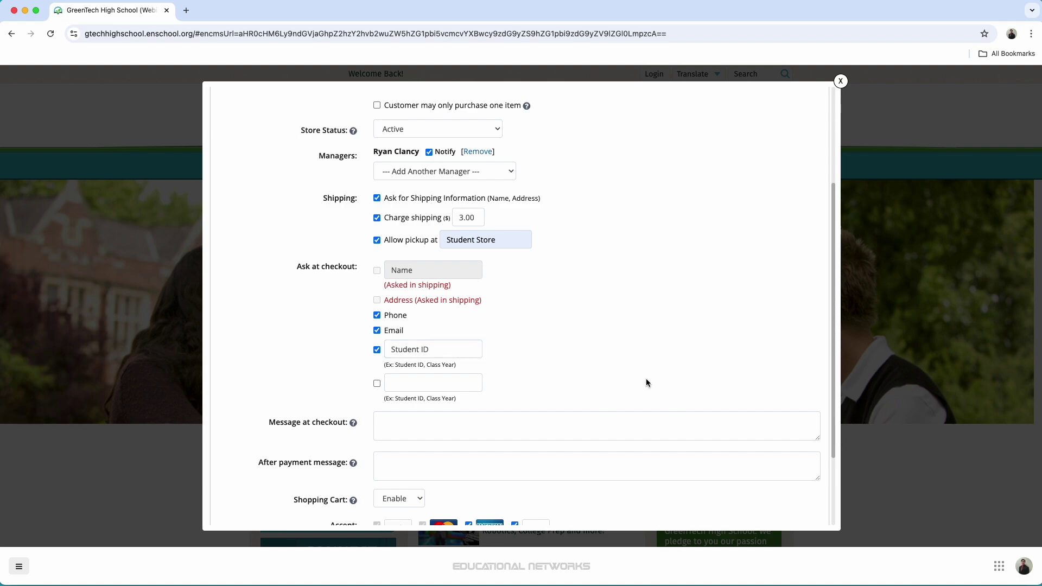
pyautogui.scroll(-3, 577, 352)
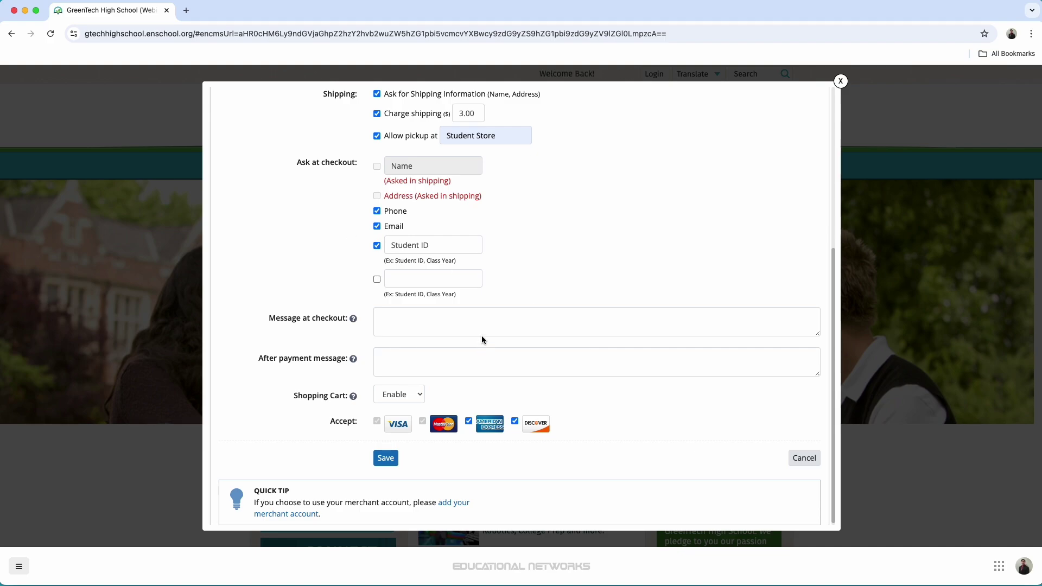
pyautogui.click(427, 315)
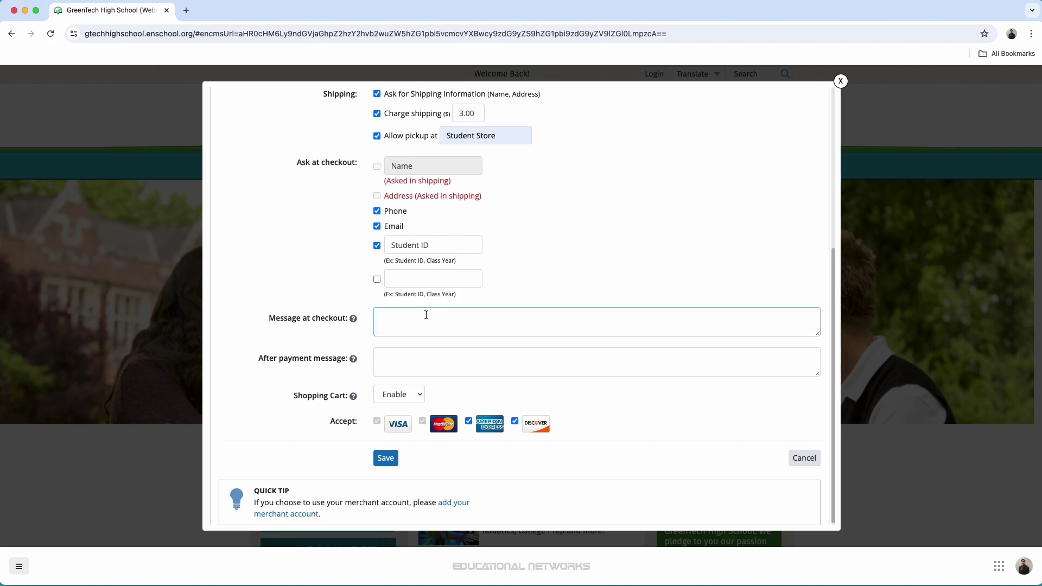
pyautogui.write('Thank you')
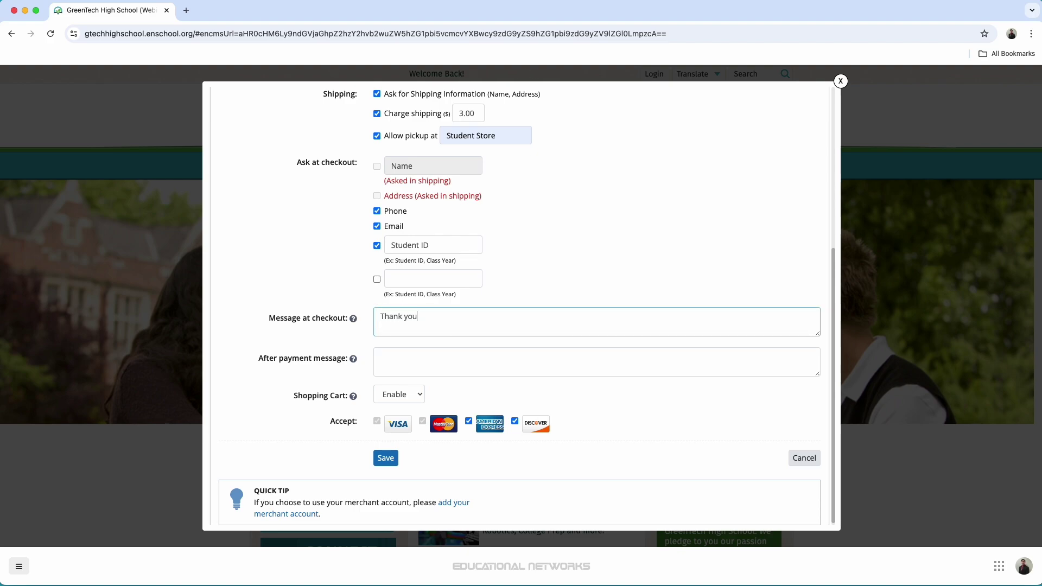
pyautogui.write(' for your pu')
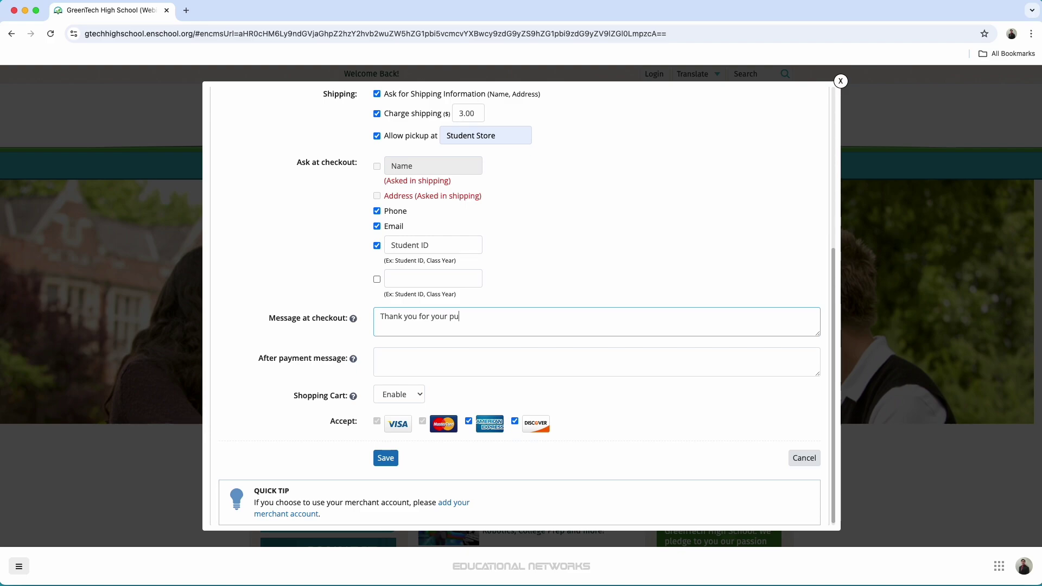
pyautogui.write('rchase, ')
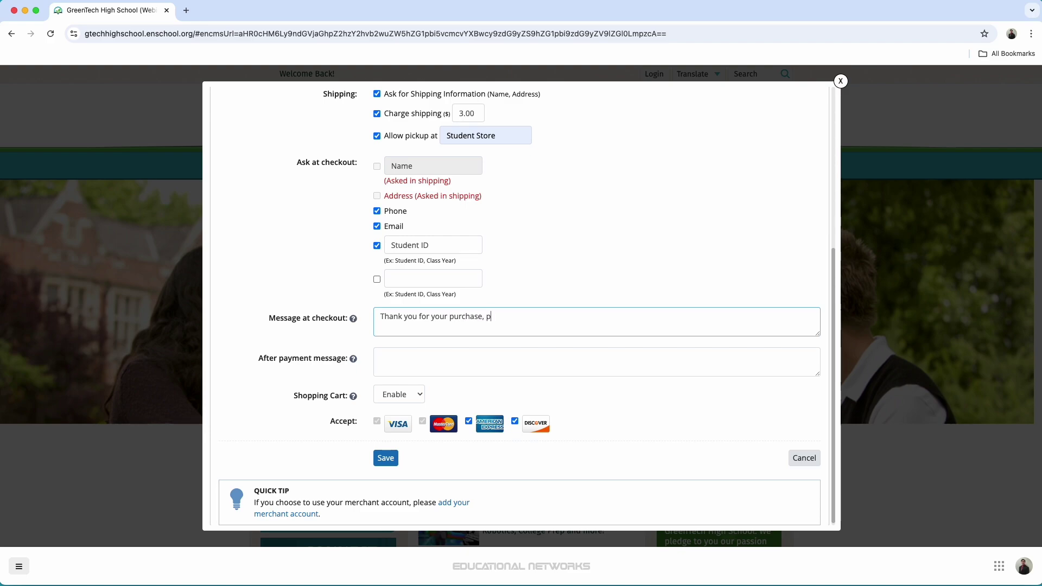
pyautogui.write('please direc')
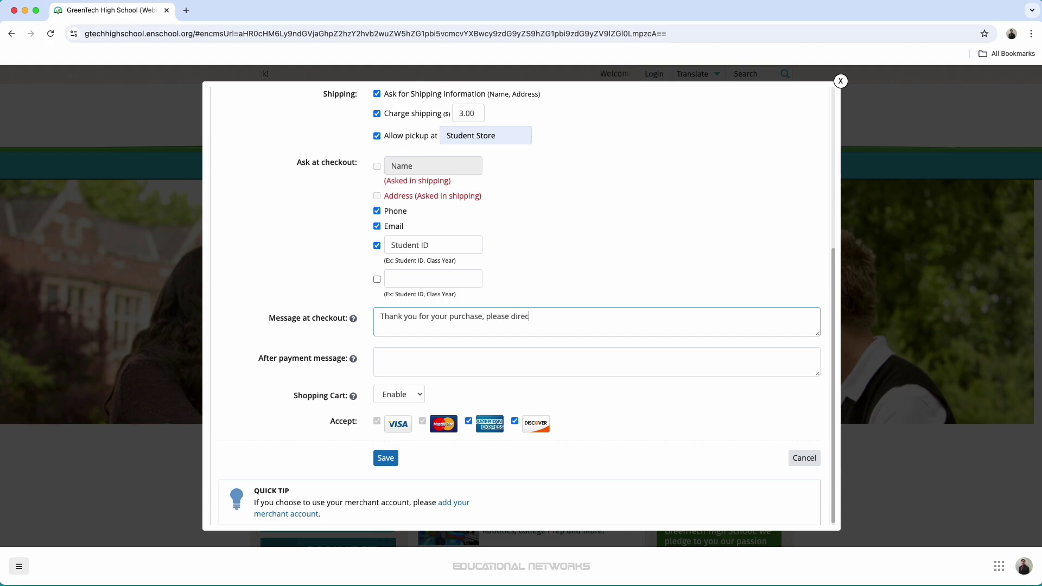
pyautogui.write('t all questions to ')
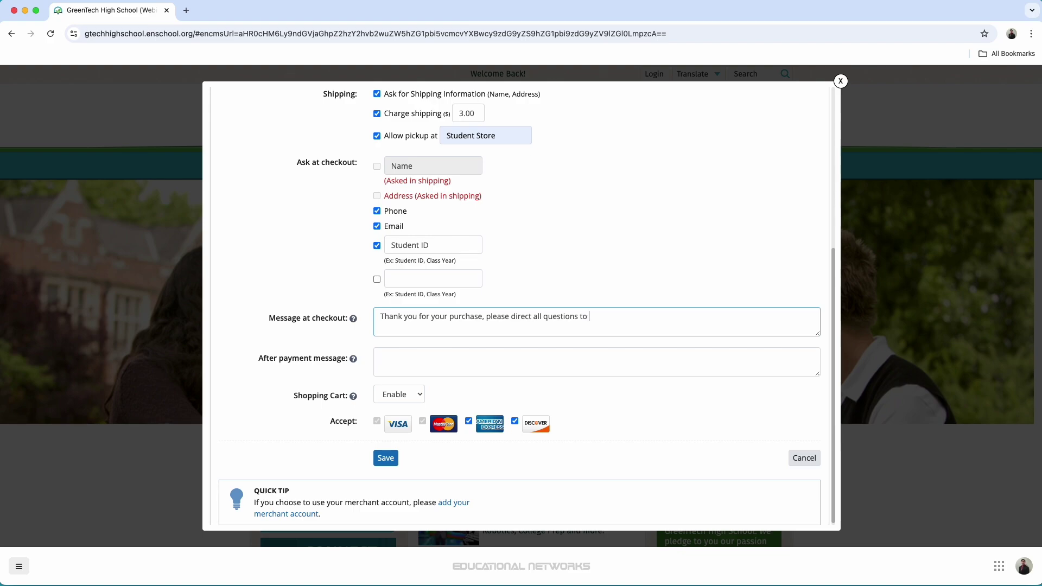
pyautogui.write('the Cashie')
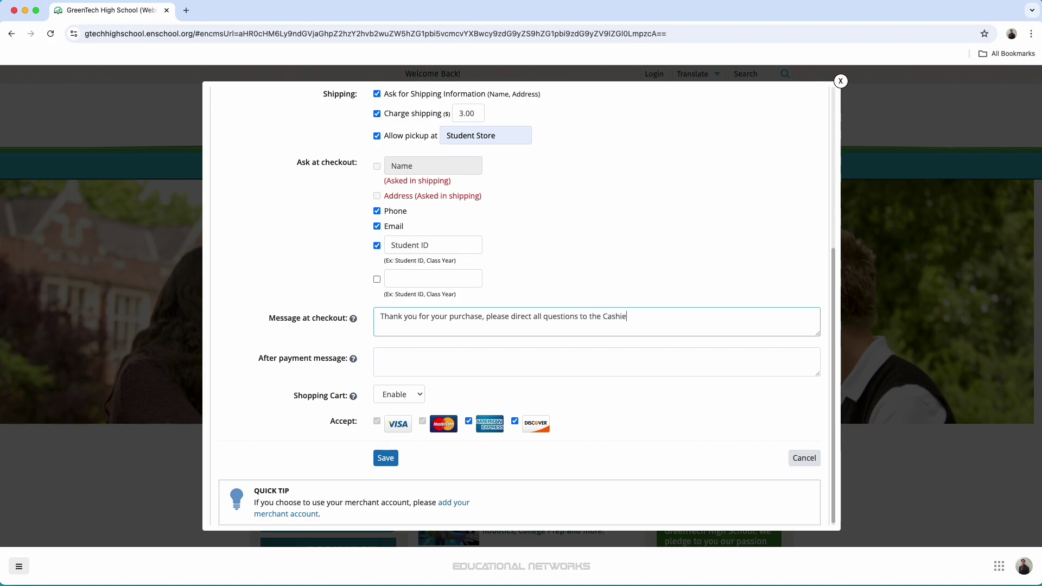
pyautogui.write("r's Office")
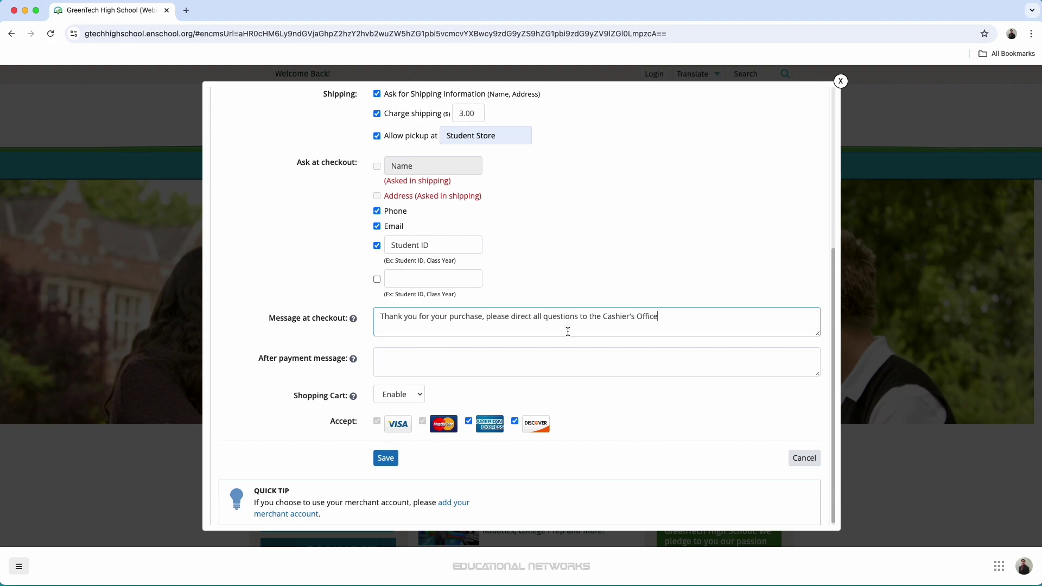
# - Set the after-payment message to 'Thank you for supporting GreenTech High. All returns must be made in 14 days'
pyautogui.click(480, 357)
pyautogui.write('Thank you ')
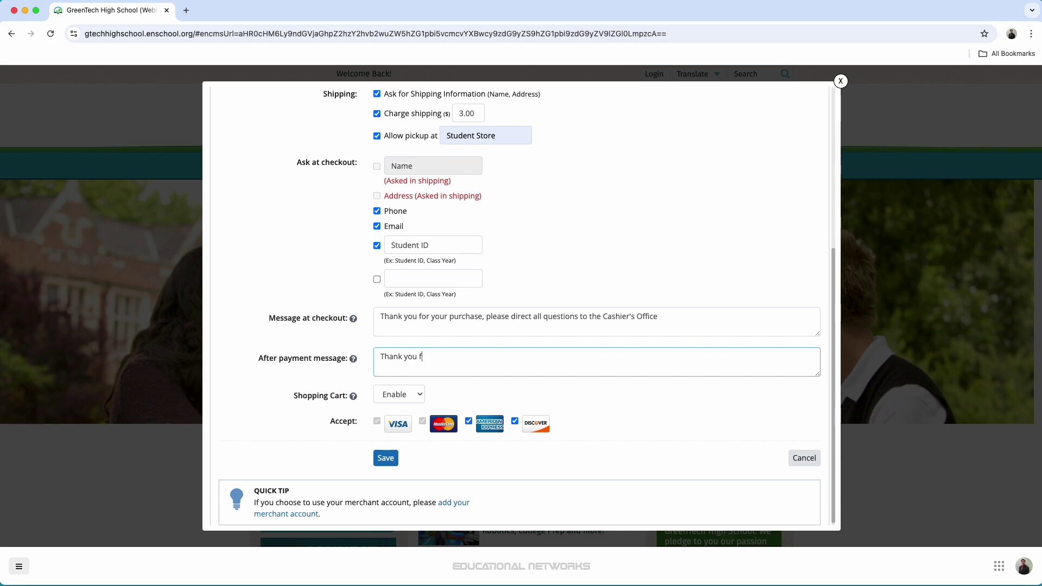
pyautogui.write('for supporti')
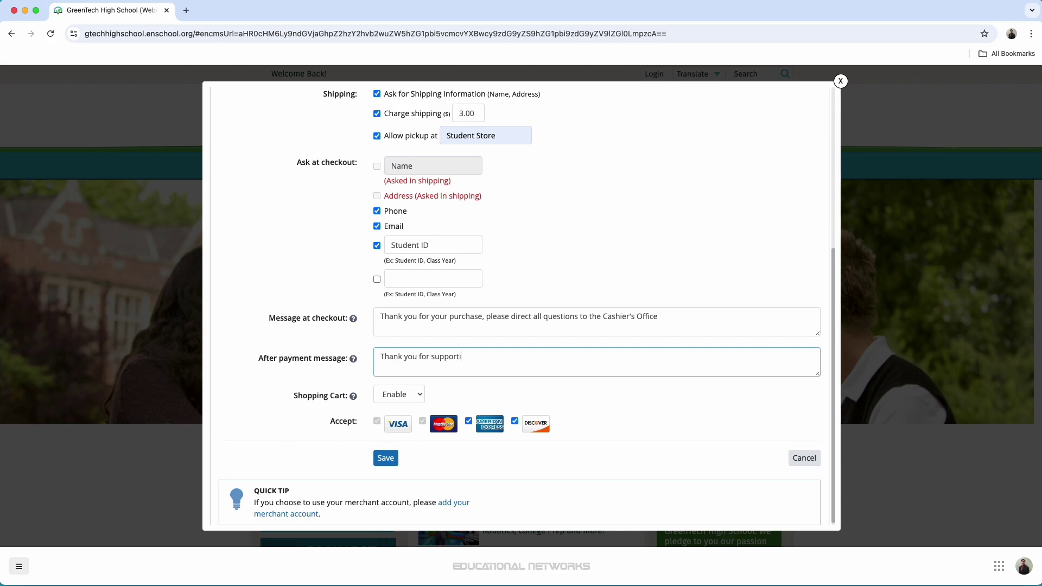
pyautogui.write('ng GreenTec')
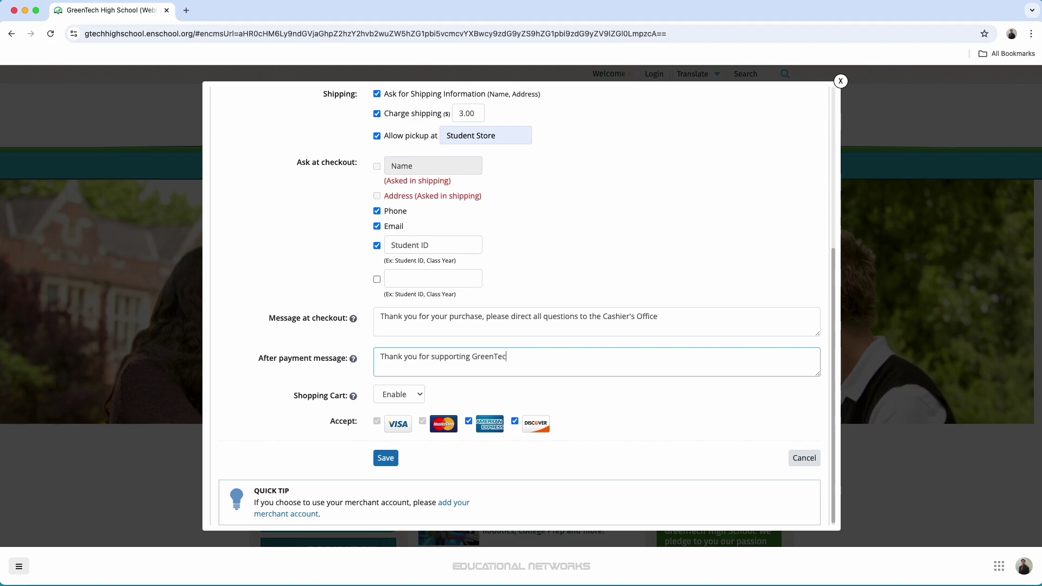
pyautogui.write('h High')
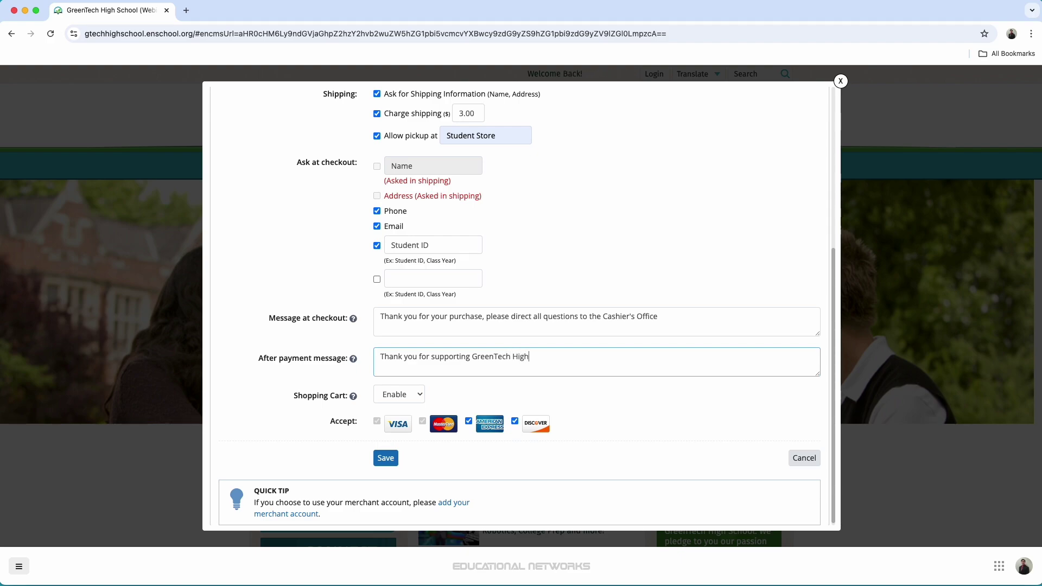
pyautogui.write('. All returns ')
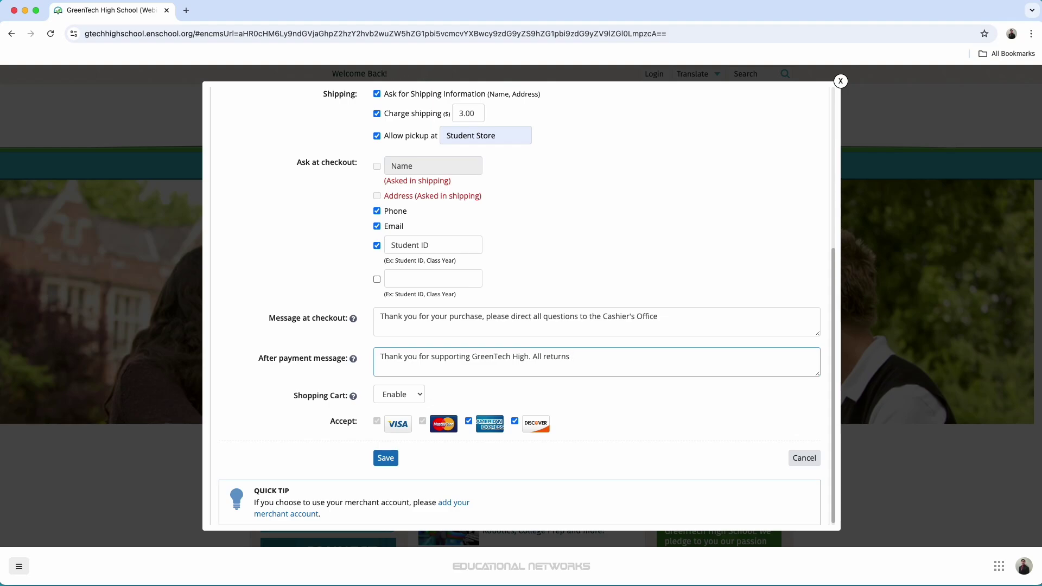
pyautogui.write('must be made')
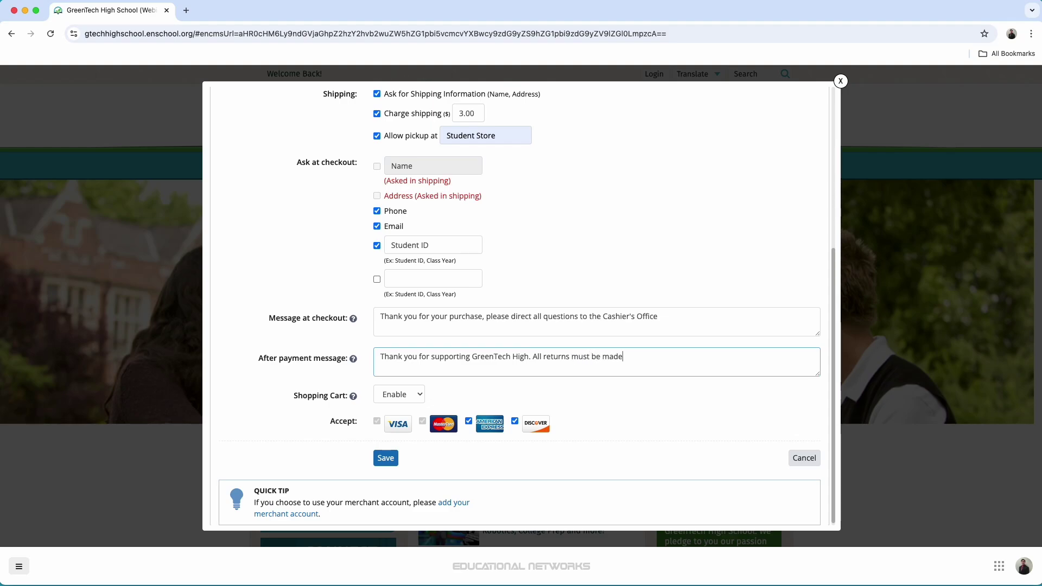
pyautogui.write(' in ')
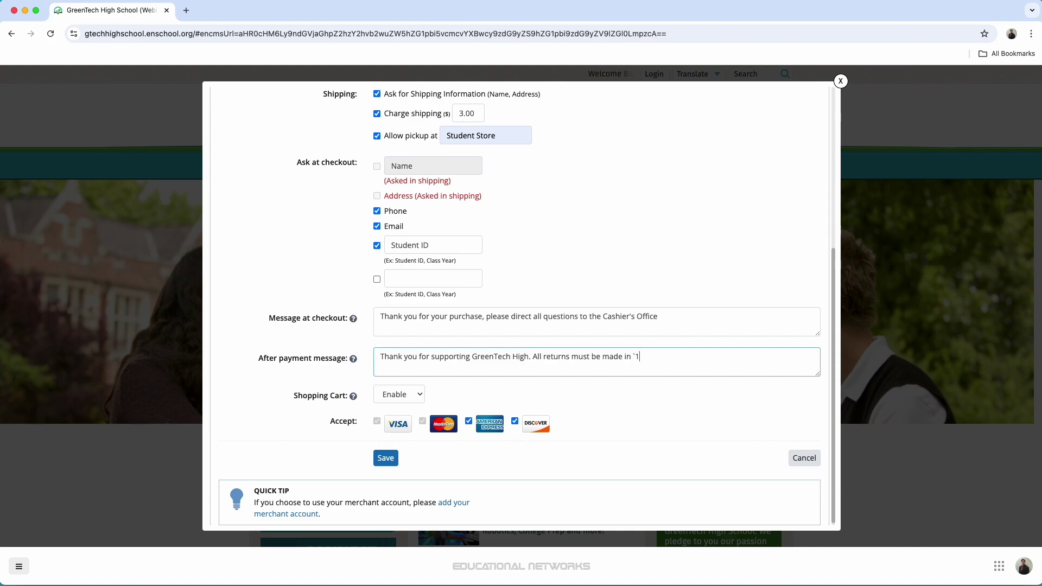
pyautogui.write('14 days.')
pyautogui.scroll(5, 459, 278)
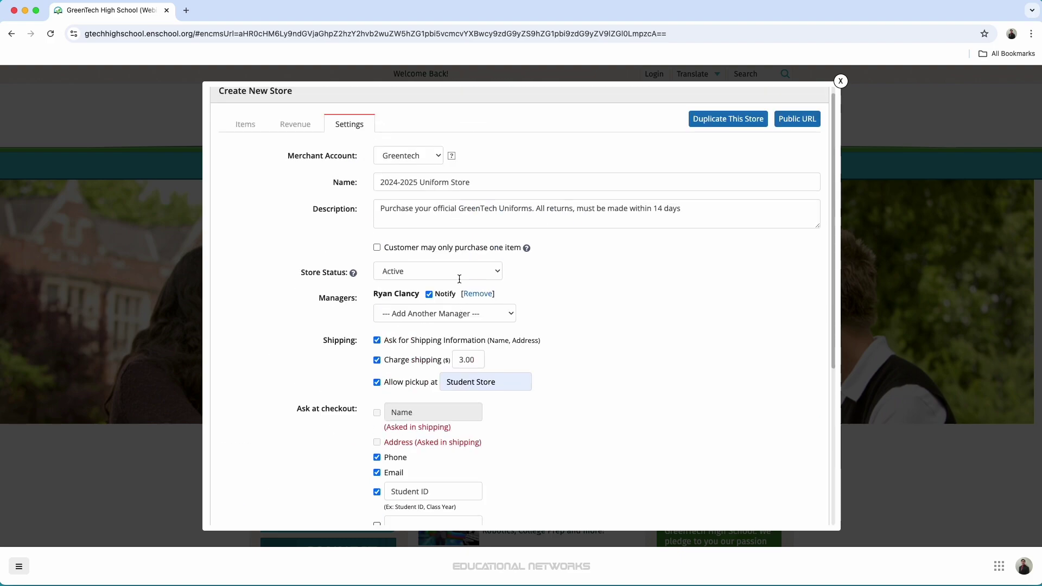
pyautogui.scroll(-5, 541, 294)
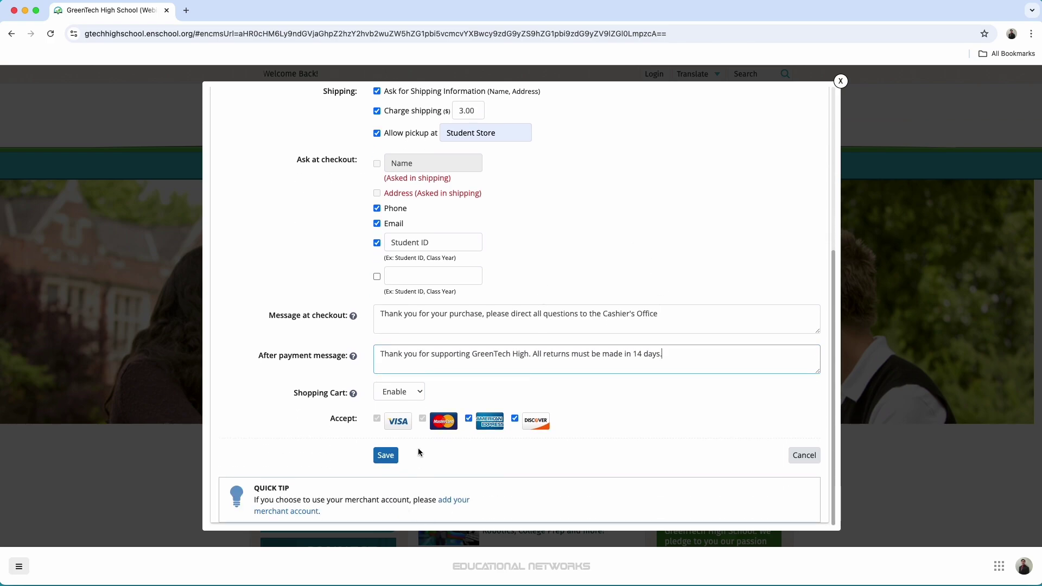
# - Save the store and open the 2024-2025 Uniform Store from the Stores list
pyautogui.click(386, 461)
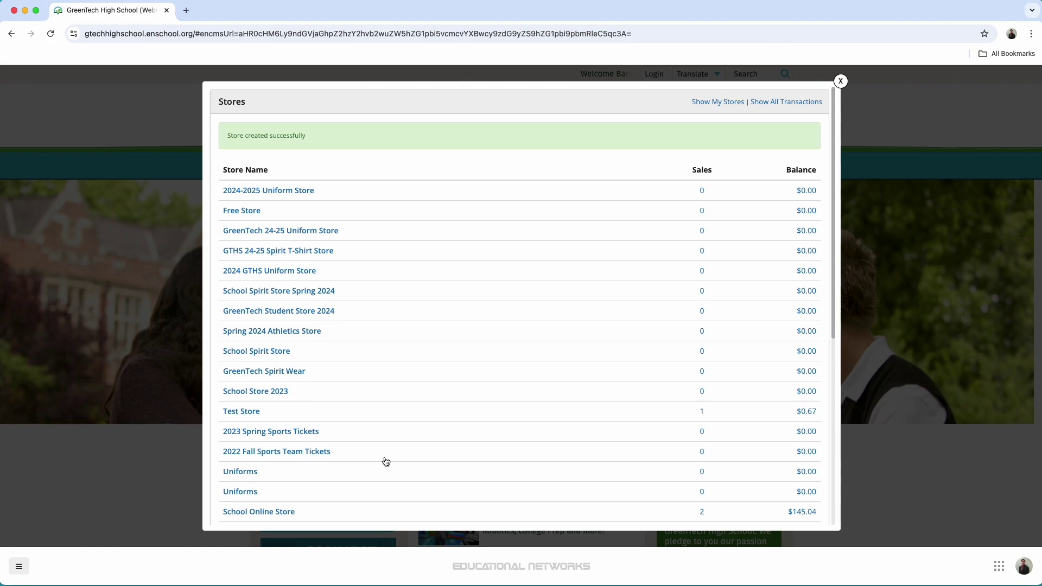
pyautogui.click(257, 191)
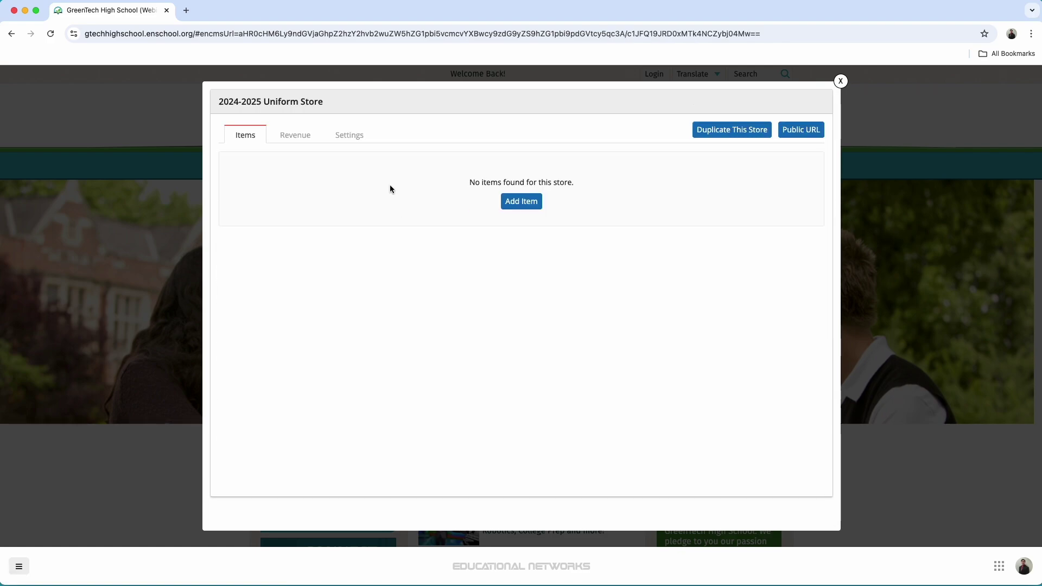
# - Add an item named 'Uniform Polo', priced 17, in the Shirts category
pyautogui.click(512, 201)
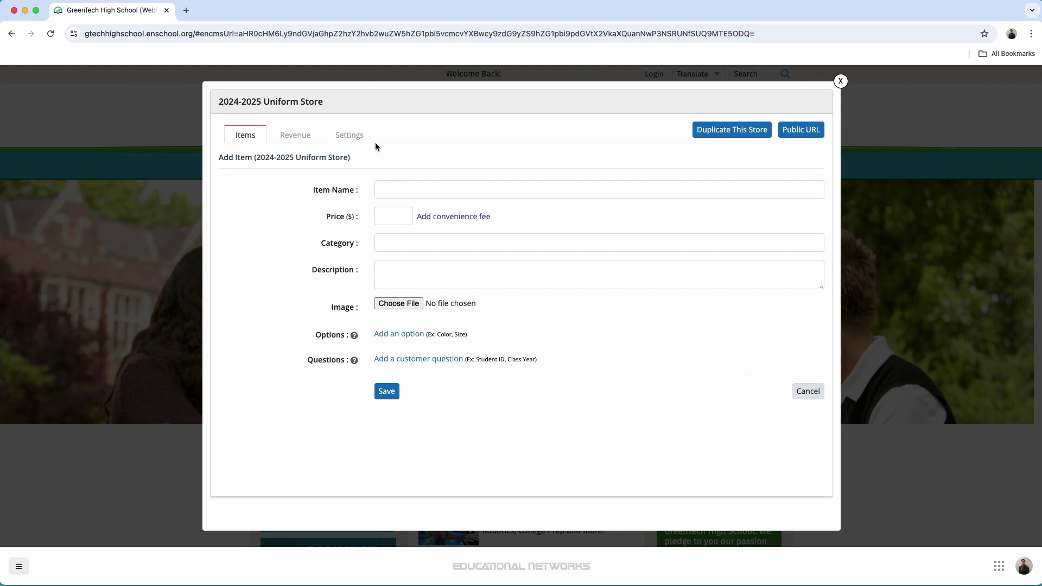
pyautogui.click(401, 188)
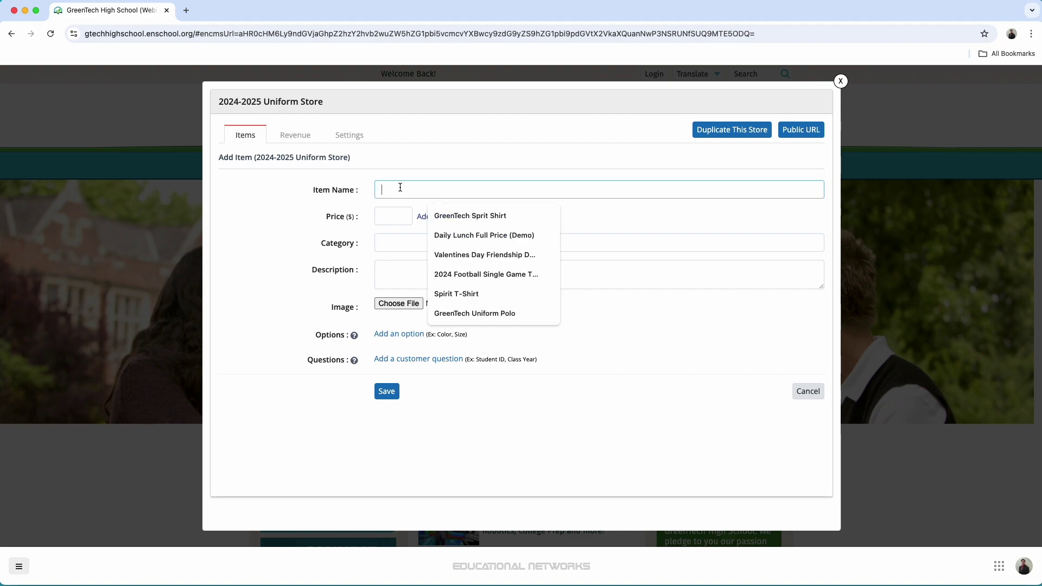
pyautogui.write('Unifo')
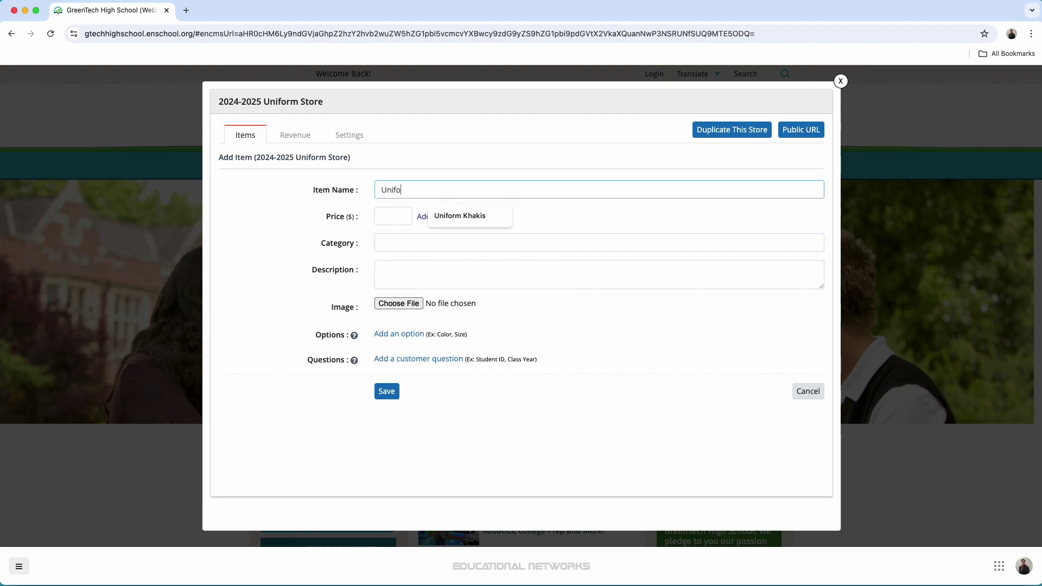
pyautogui.write('rm Polo')
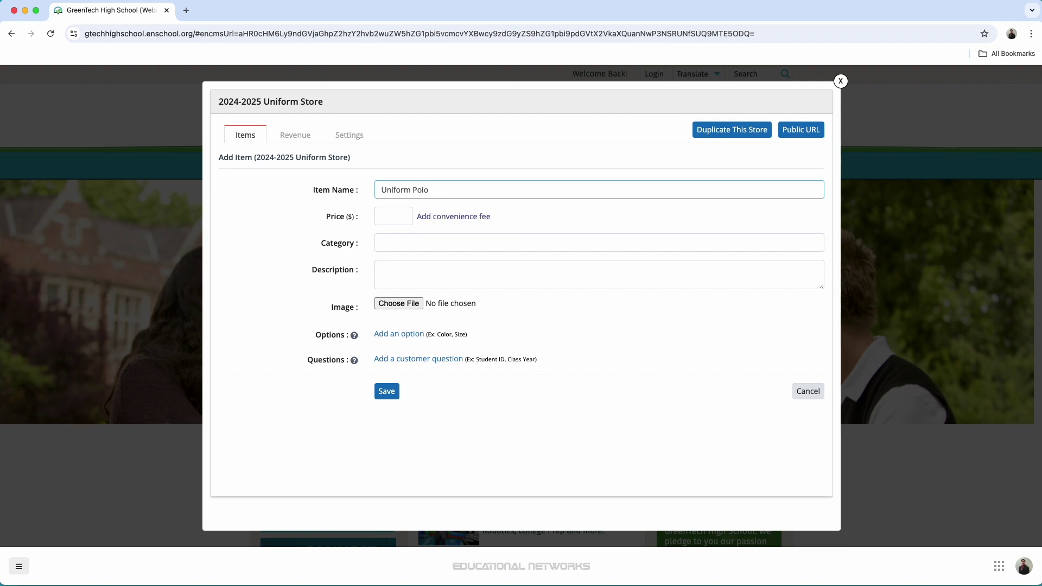
pyautogui.click(394, 214)
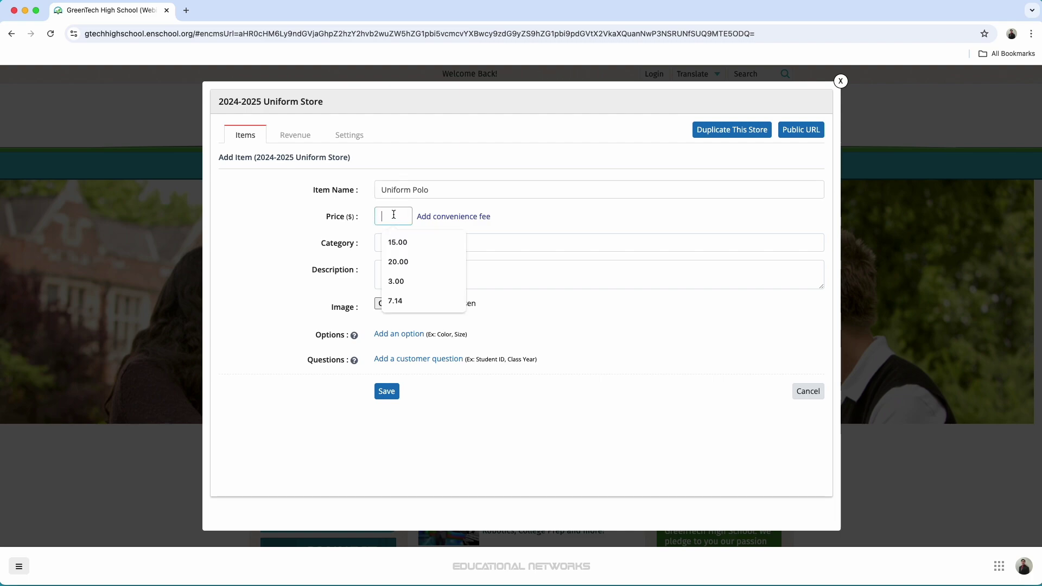
pyautogui.write('17')
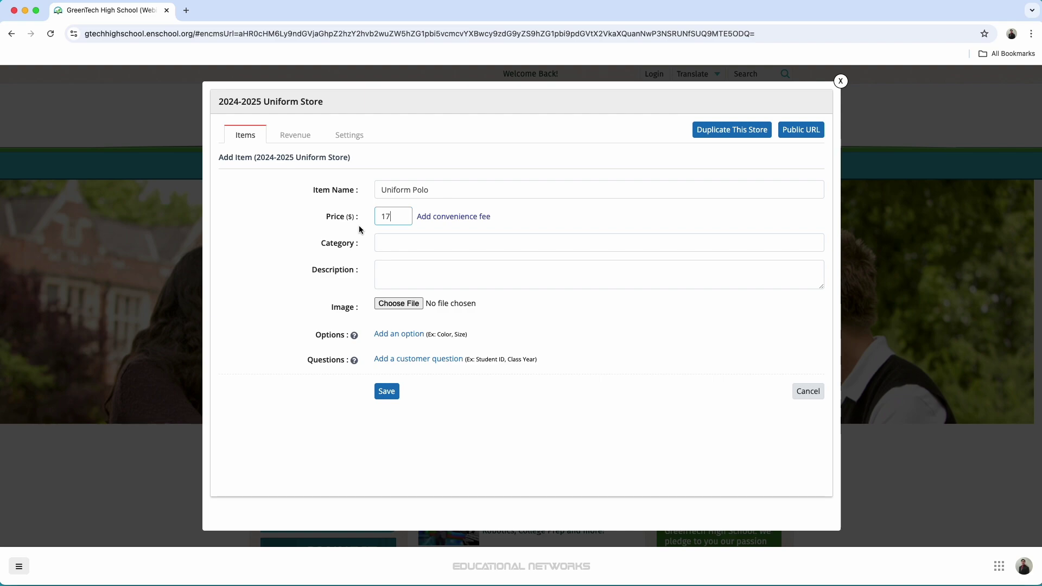
pyautogui.click(393, 238)
pyautogui.write('S')
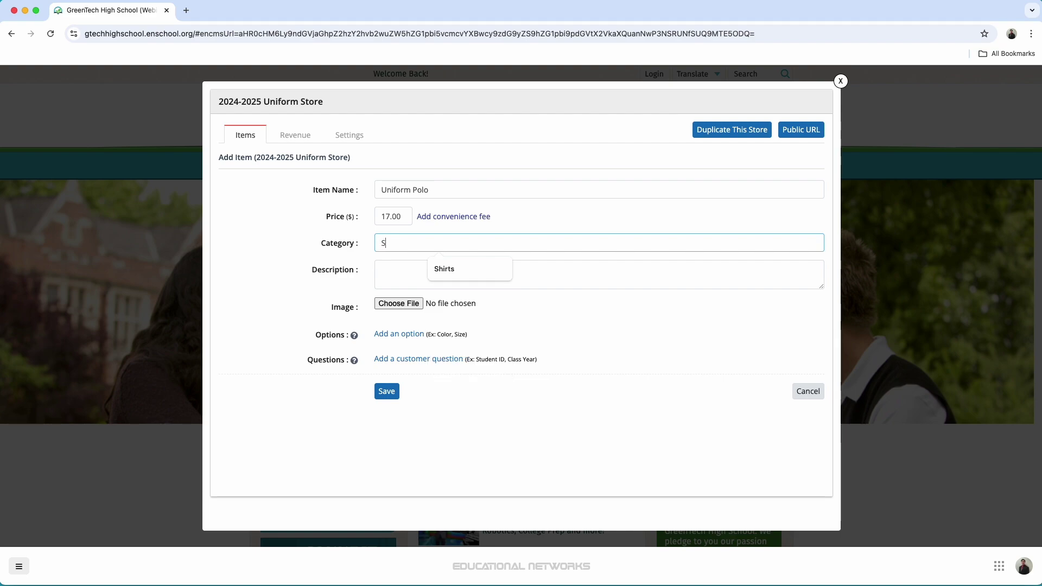
pyautogui.write('hirts')
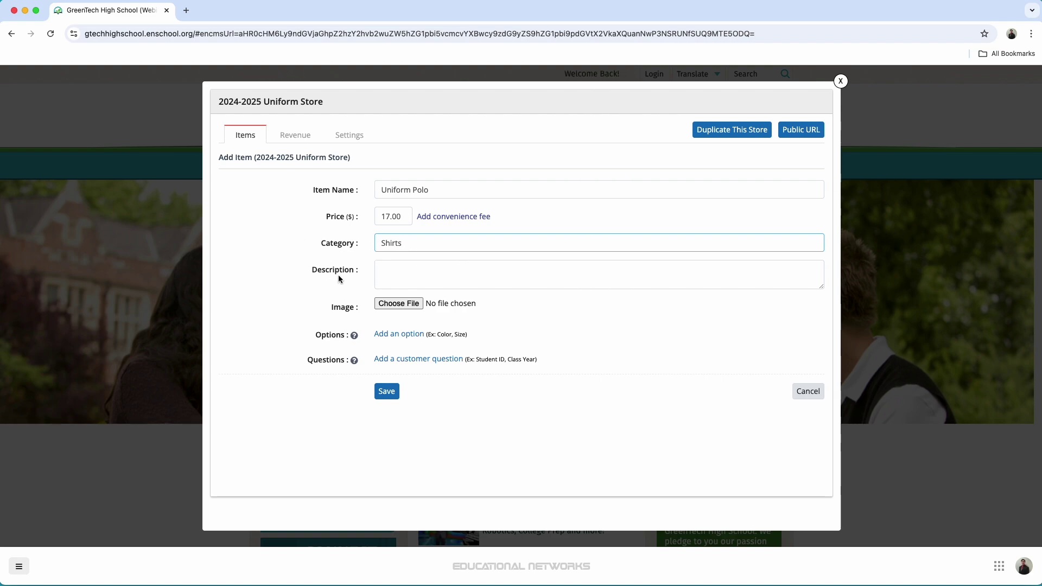
# - Enter '100% Cotton' as the Uniform Polo description and bring up the image file picker
pyautogui.click(426, 272)
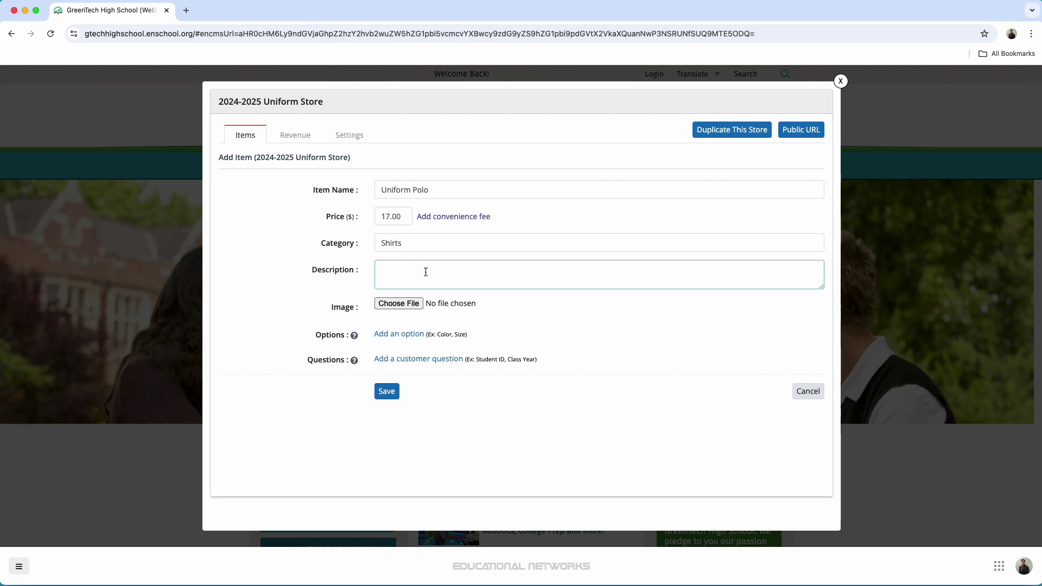
pyautogui.write('100% Cotton')
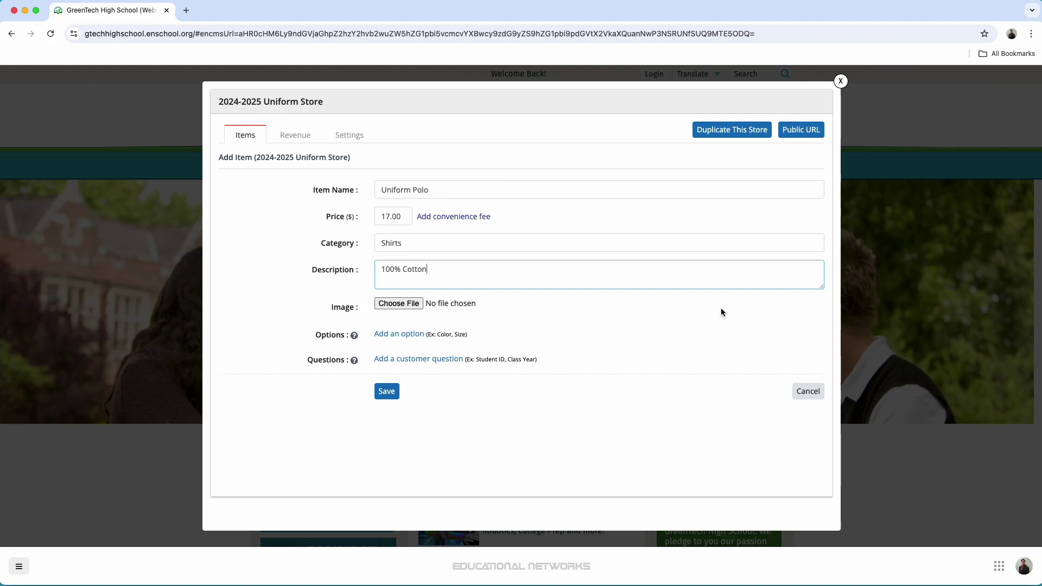
pyautogui.click(390, 304)
# - Attach t-shirt-181707_1280.png from the Photos folder as the item's image
pyautogui.click(595, 185)
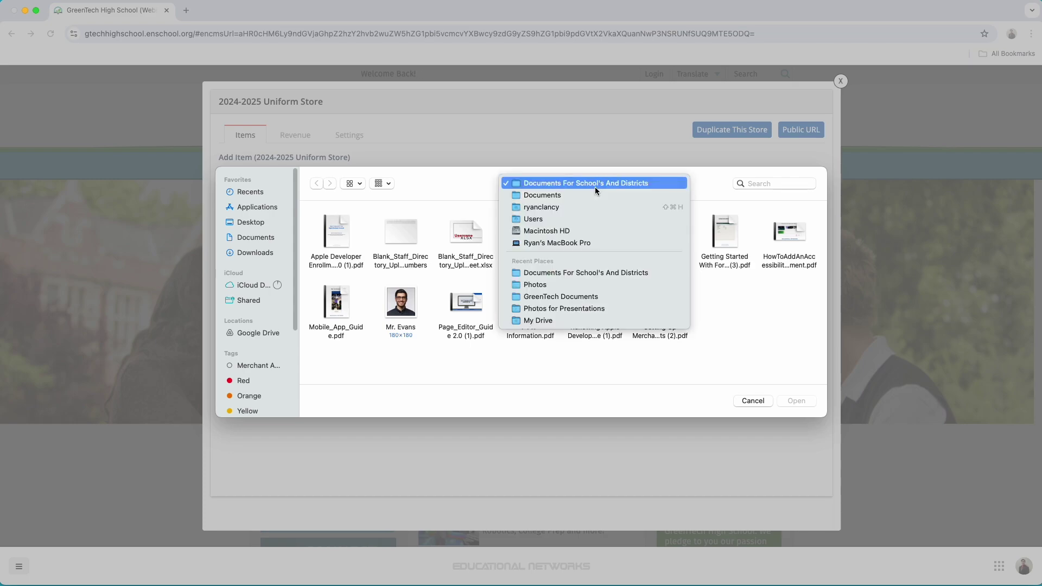
pyautogui.click(582, 284)
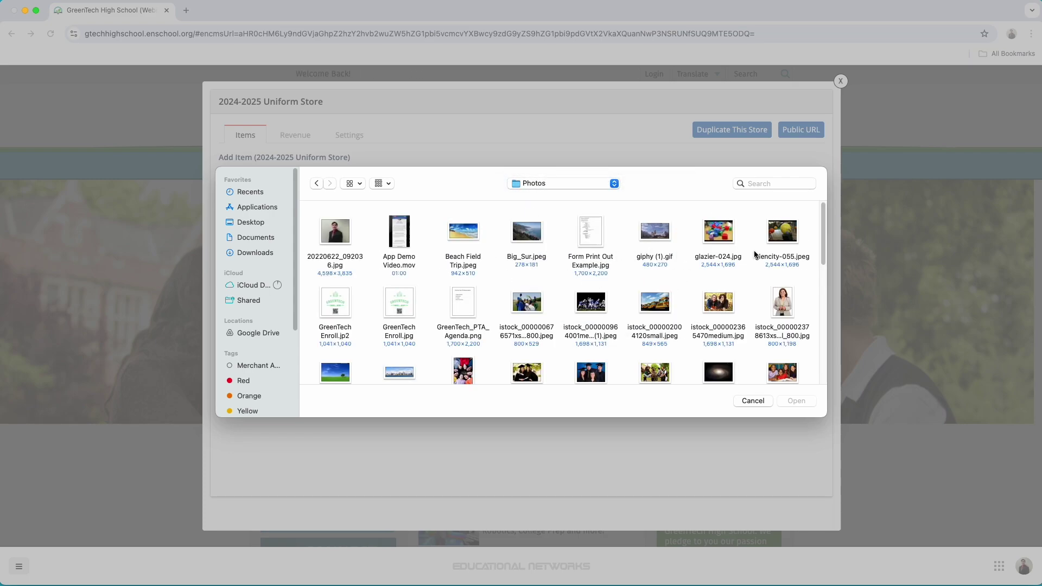
pyautogui.scroll(-5, 756, 266)
pyautogui.scroll(-10, 754, 266)
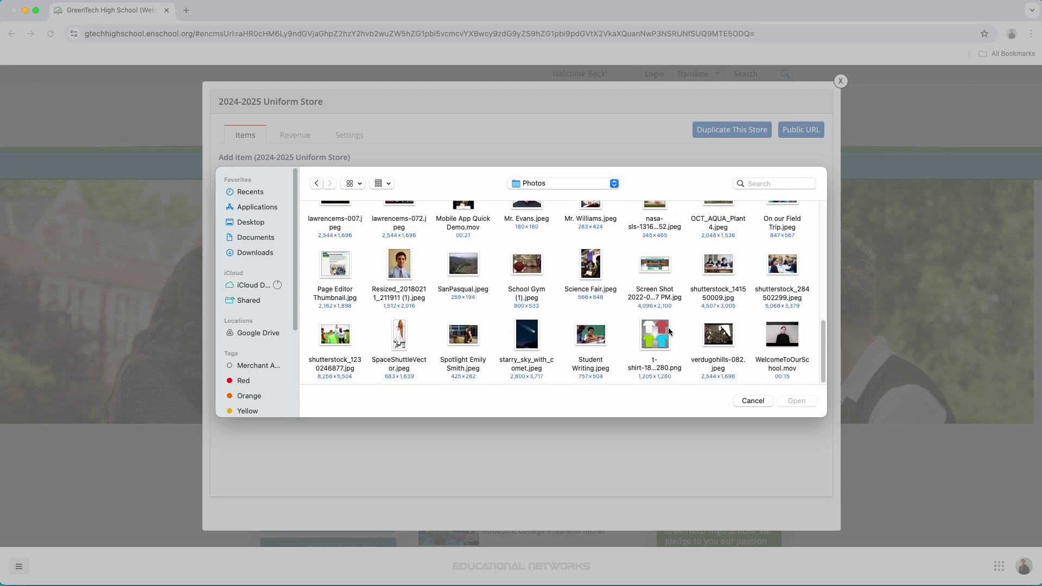
pyautogui.click(645, 329)
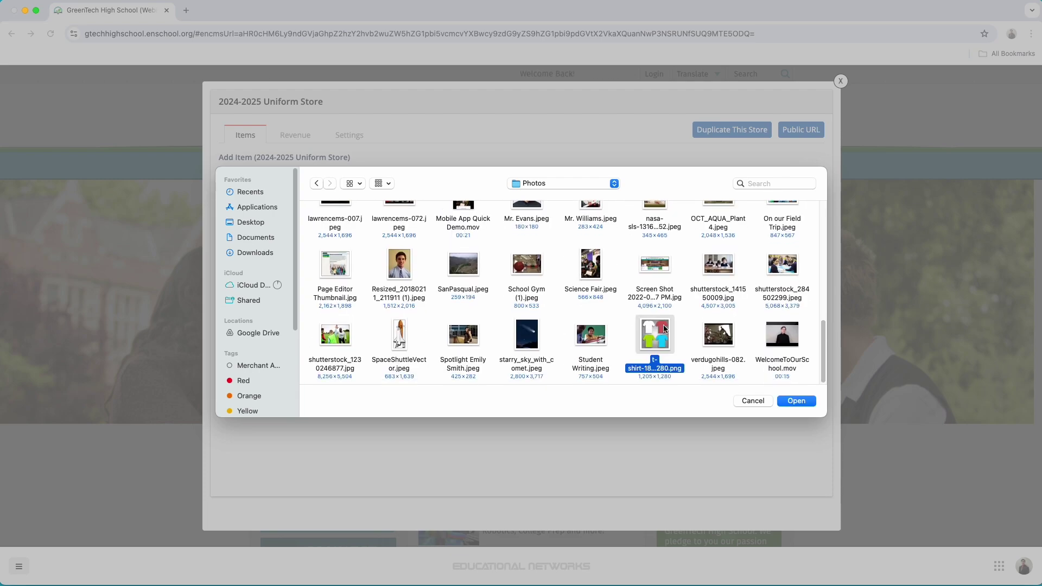
pyautogui.click(803, 402)
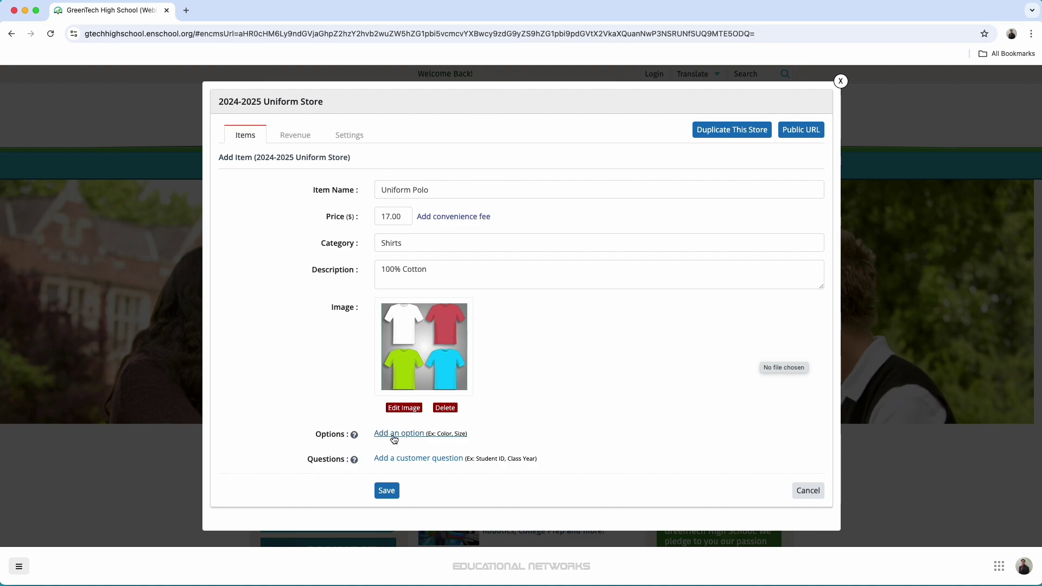
# - Add an option named Size with Small as its first value
pyautogui.click(394, 434)
pyautogui.scroll(-2, 494, 402)
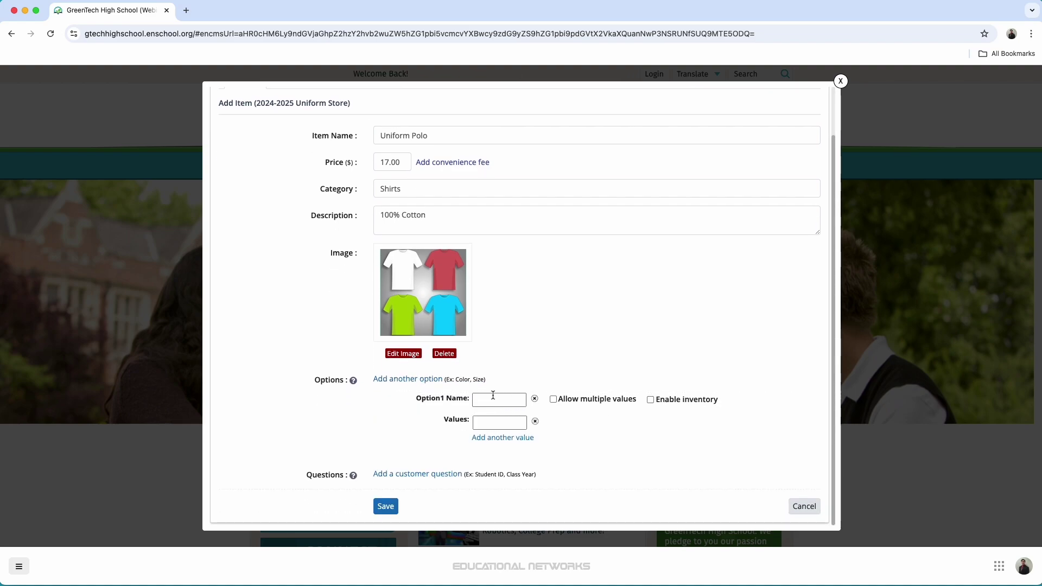
pyautogui.click(493, 396)
pyautogui.write('Size')
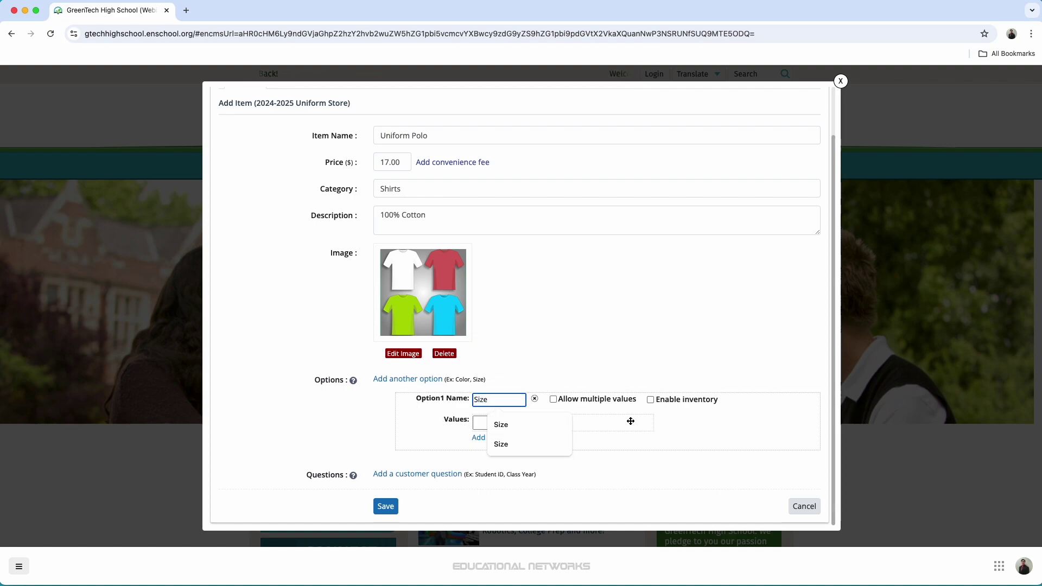
pyautogui.click(490, 424)
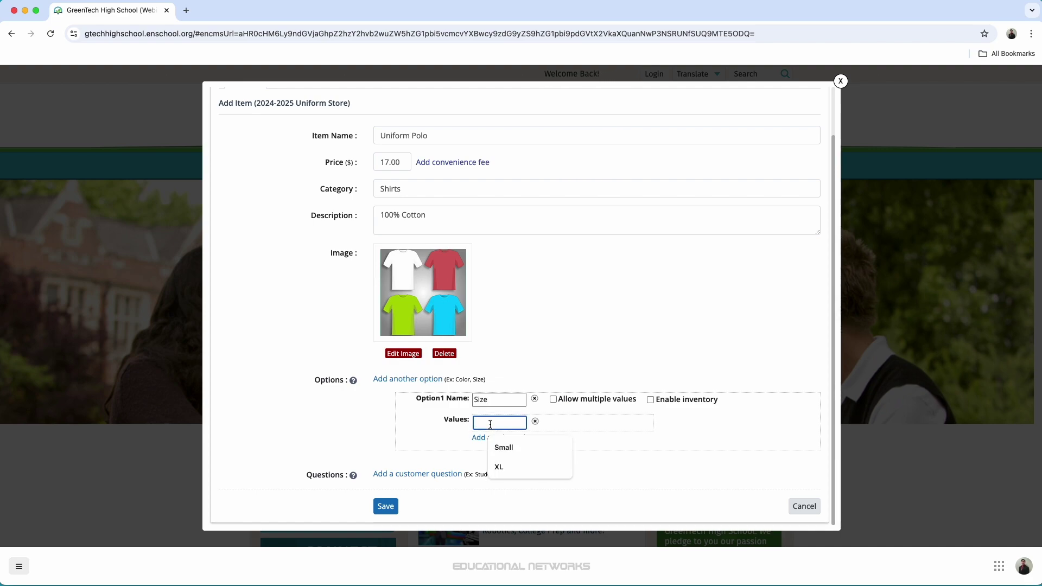
pyautogui.write('Small')
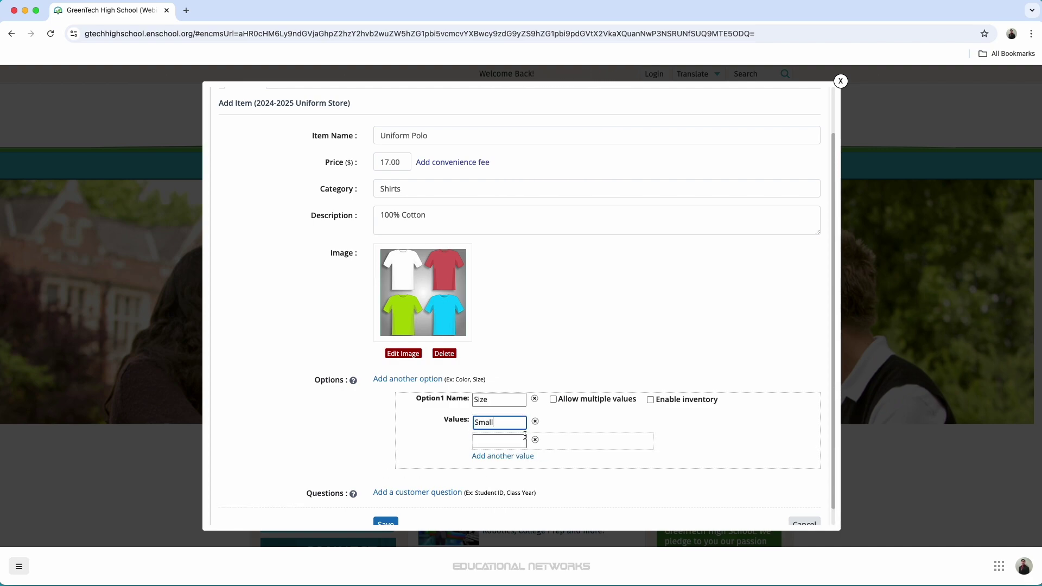
# - Add Medium, Large and X-Large as further Size values
pyautogui.click(485, 442)
pyautogui.write('Med')
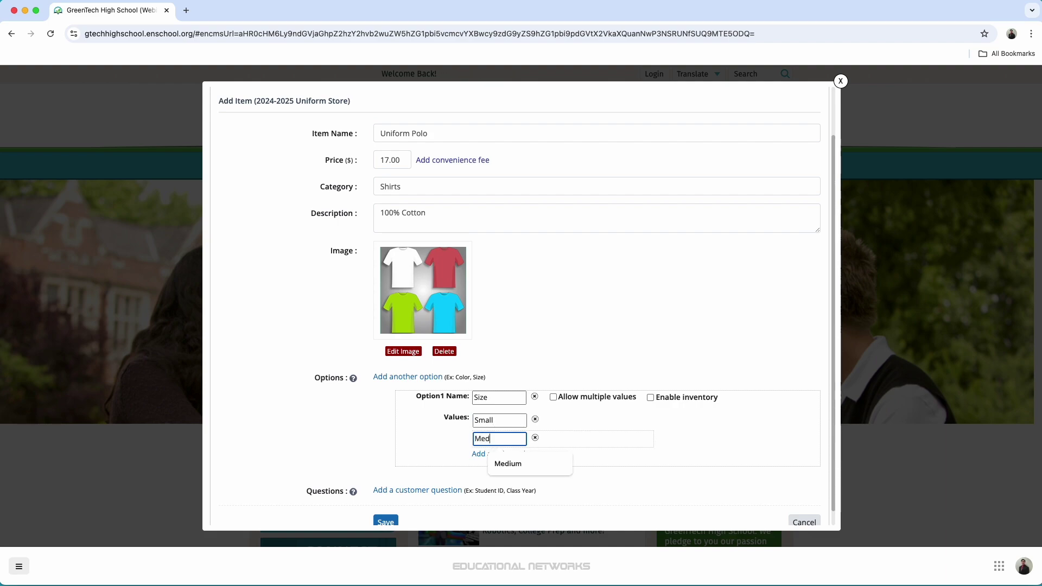
pyautogui.write('ium')
pyautogui.click(513, 453)
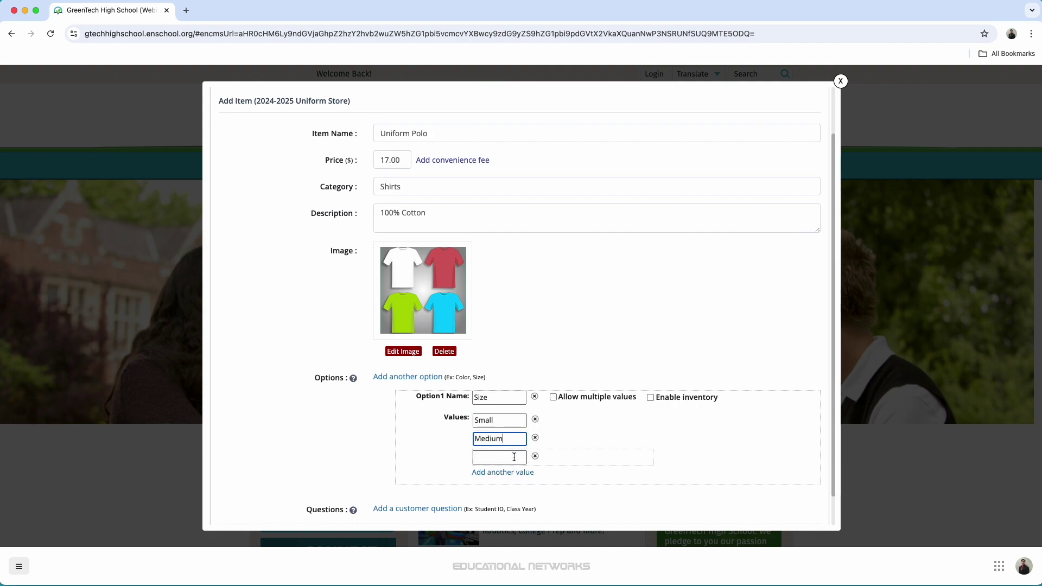
pyautogui.click(514, 457)
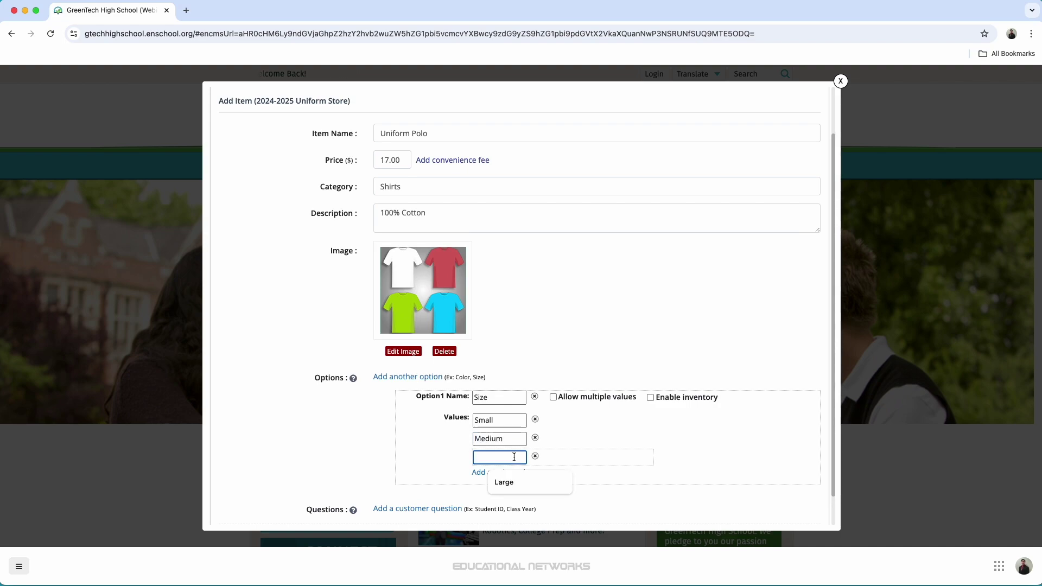
pyautogui.write('Large')
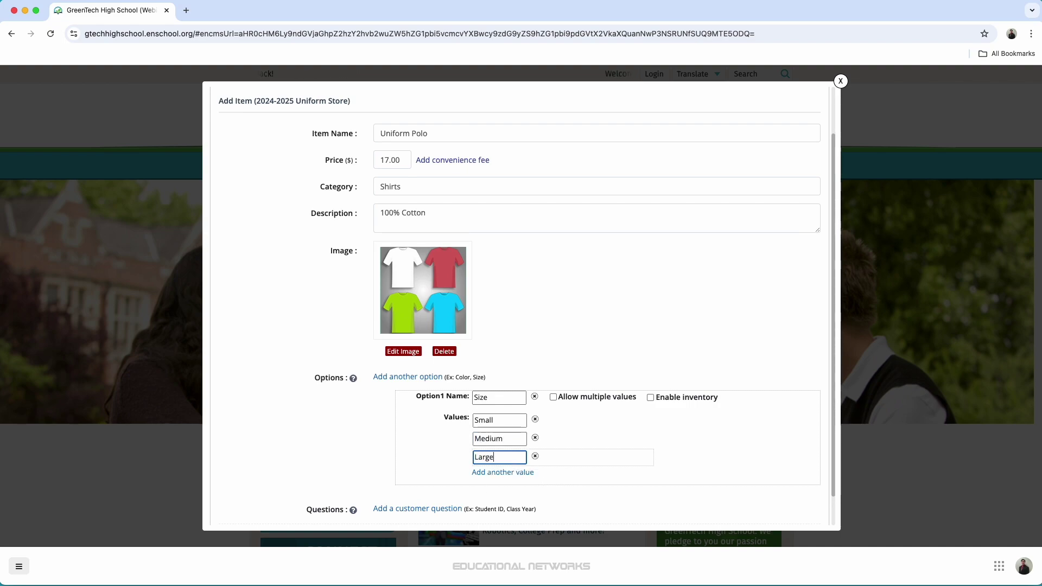
pyautogui.click(491, 472)
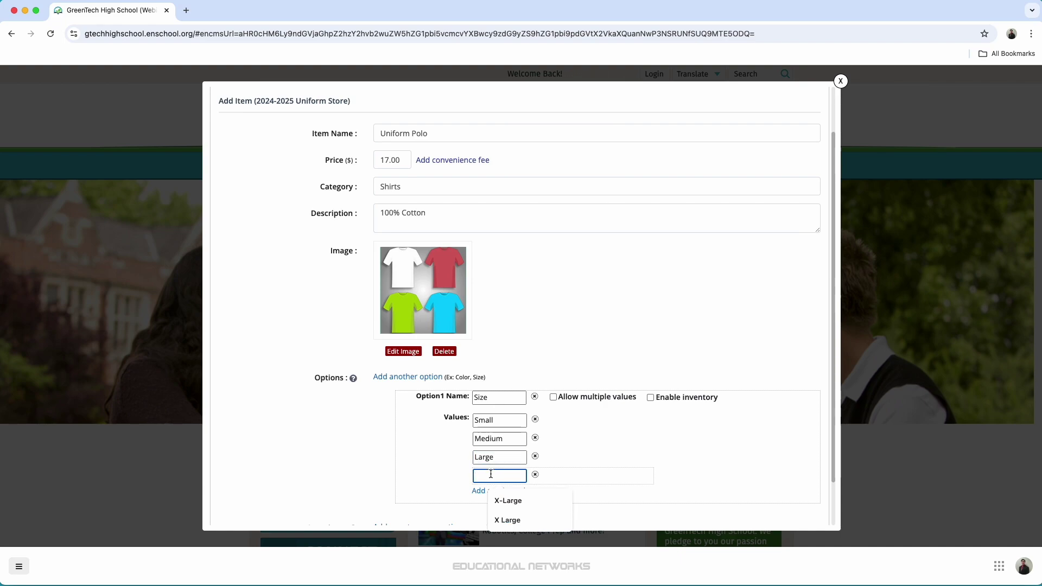
pyautogui.write('X-Large')
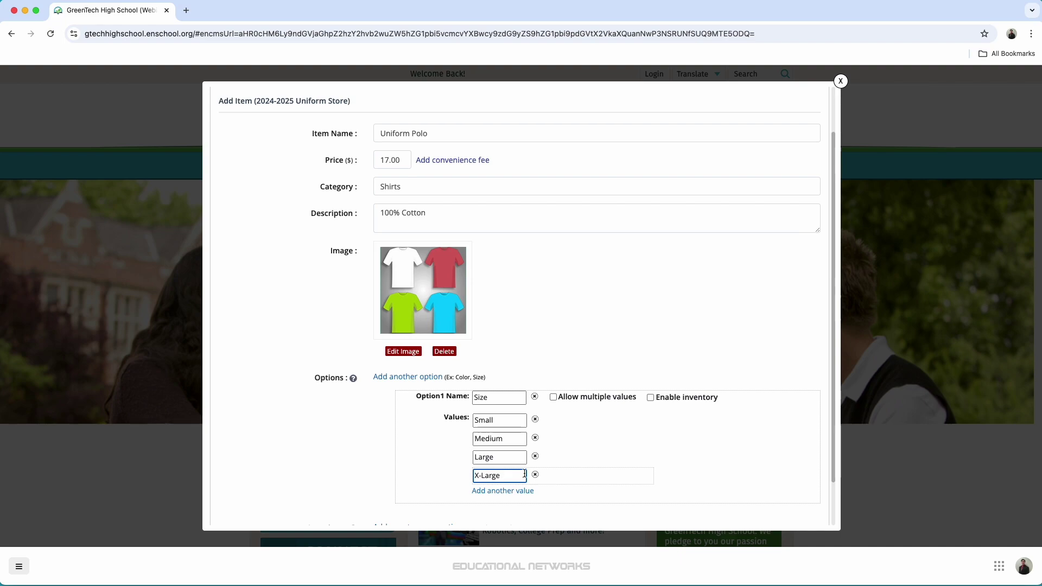
pyautogui.scroll(-3, 670, 456)
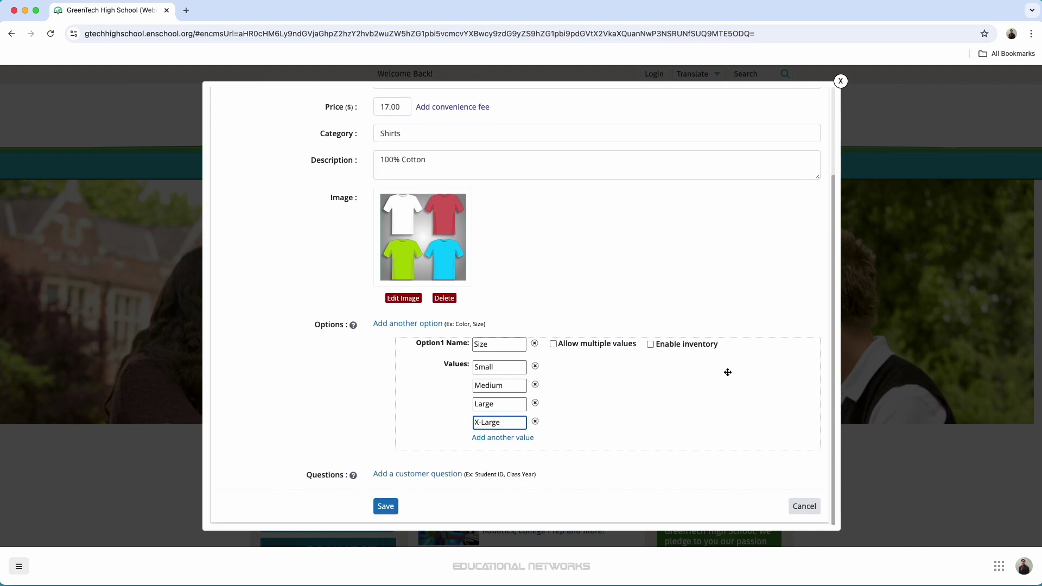
pyautogui.scroll(5, 728, 374)
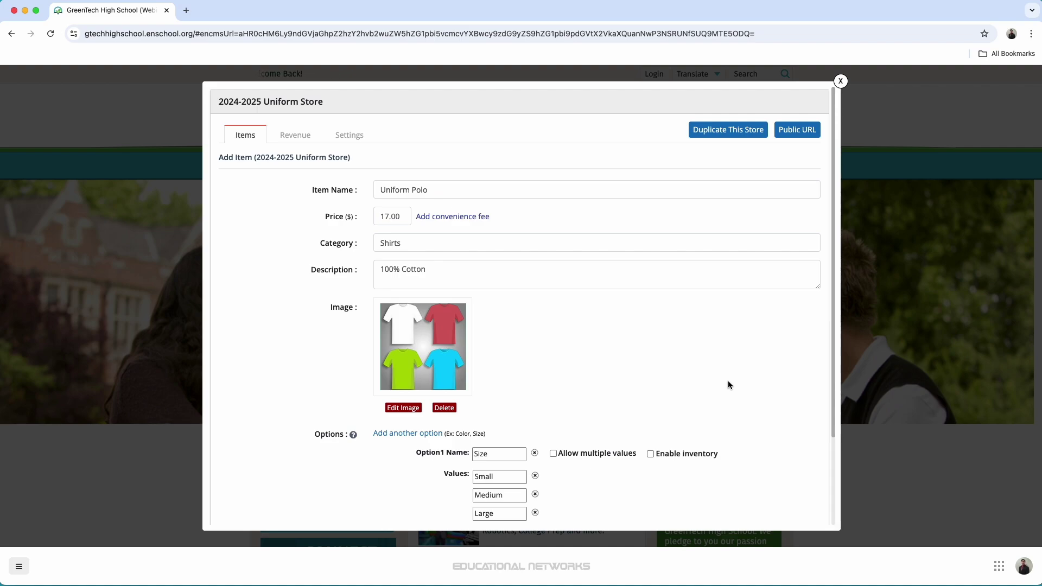
pyautogui.scroll(-1, 751, 400)
pyautogui.scroll(-4, 751, 400)
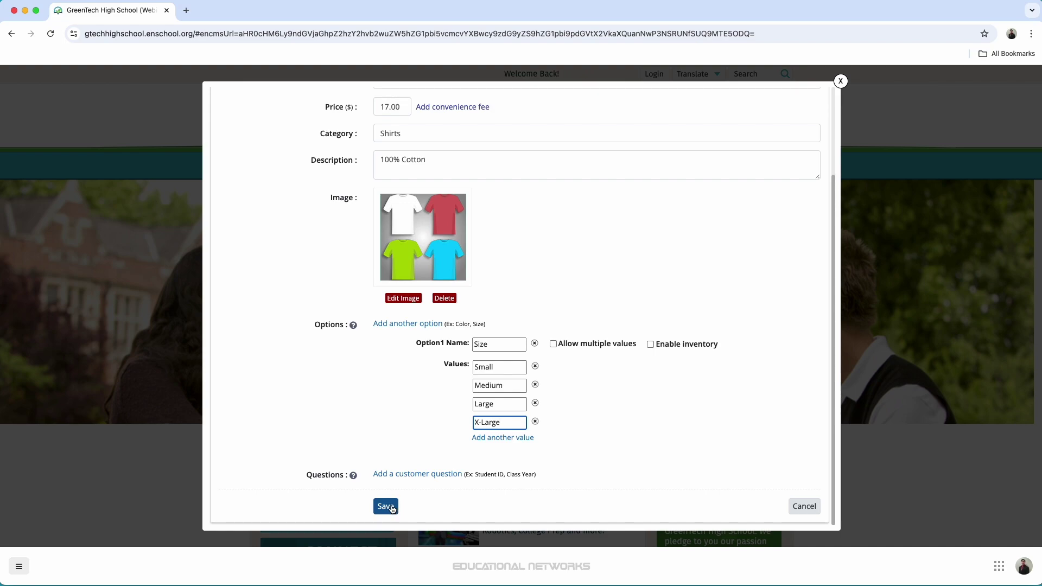
# - Save Uniform Polo under Shirts at $17.00 and start a new blank item form
pyautogui.click(386, 507)
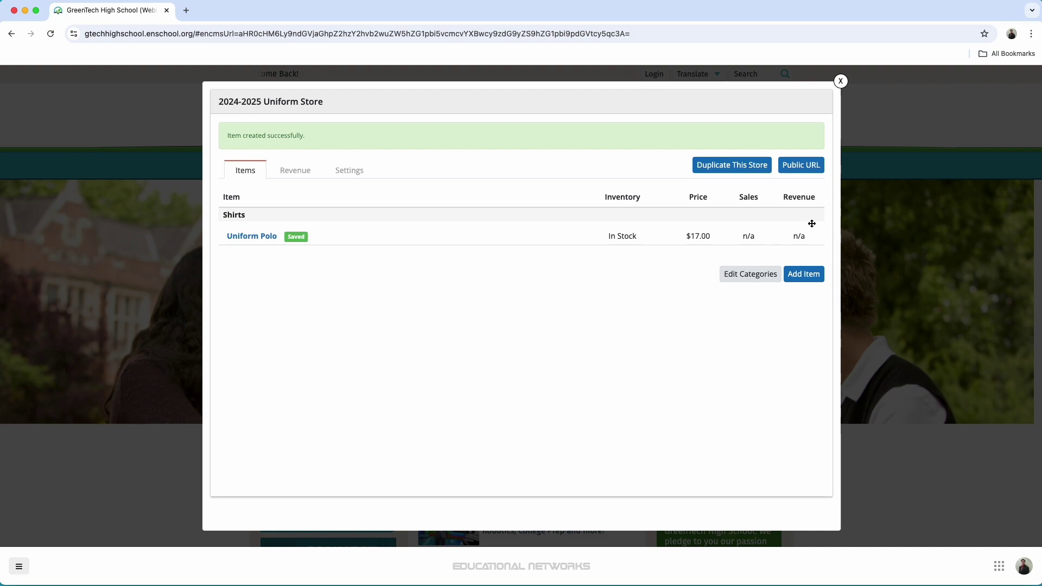
pyautogui.click(802, 274)
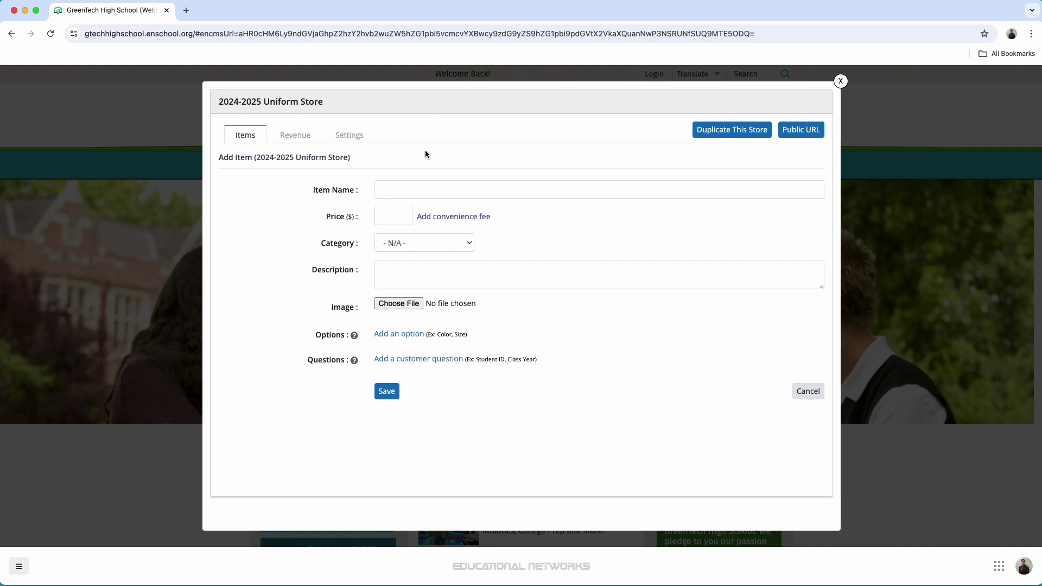
# - Name the new item Uniform Khakis and set its price to 17.00
pyautogui.click(411, 189)
pyautogui.write('Uni')
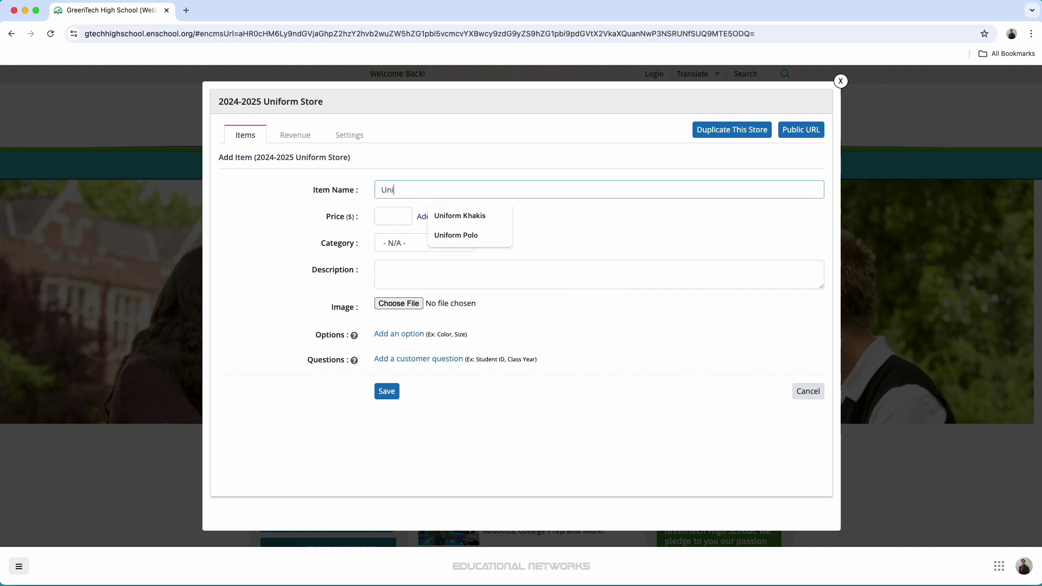
pyautogui.write('form Khakis')
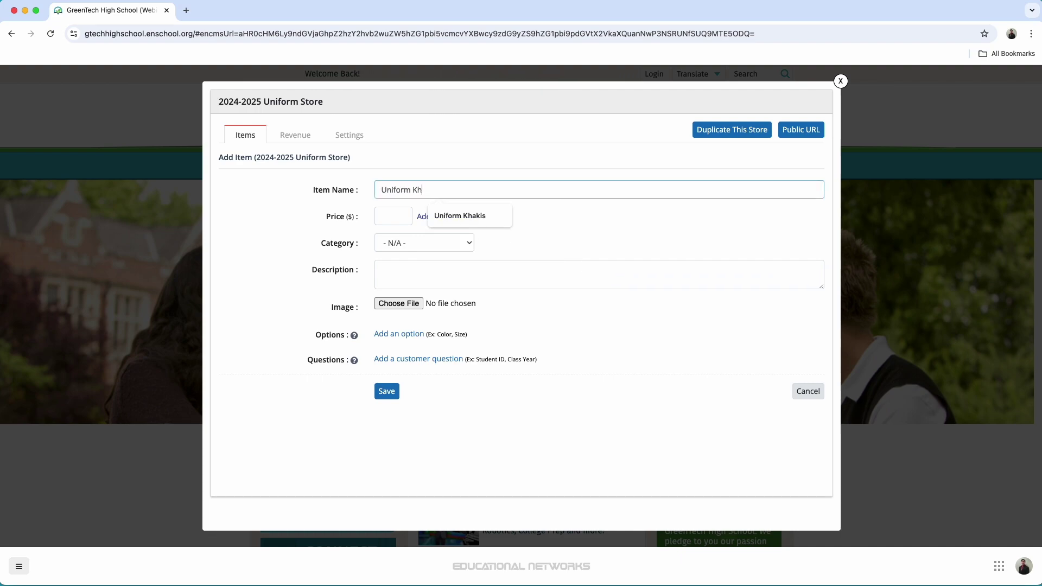
pyautogui.click(398, 216)
pyautogui.write('17')
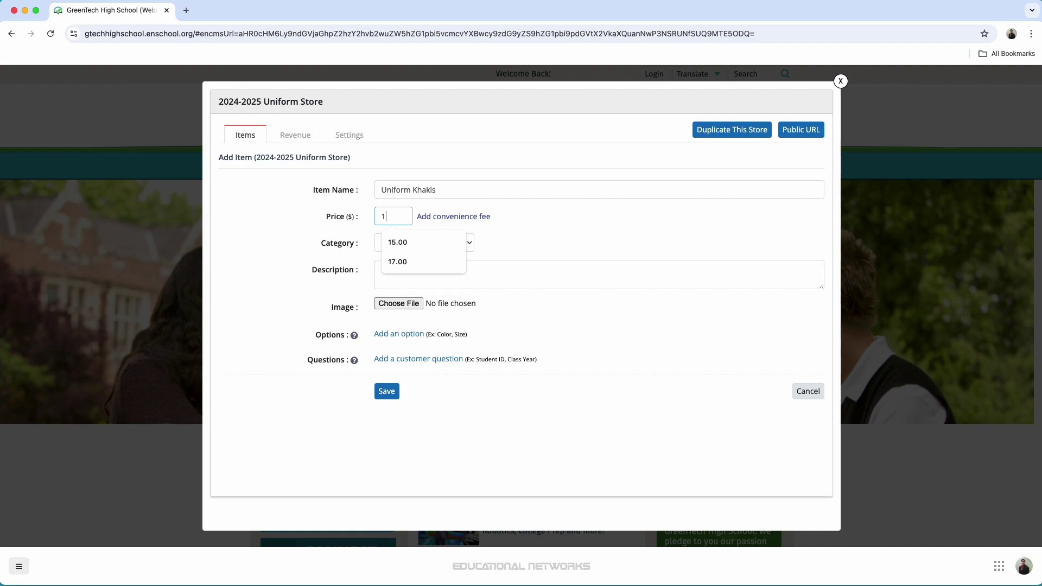
pyautogui.click(282, 207)
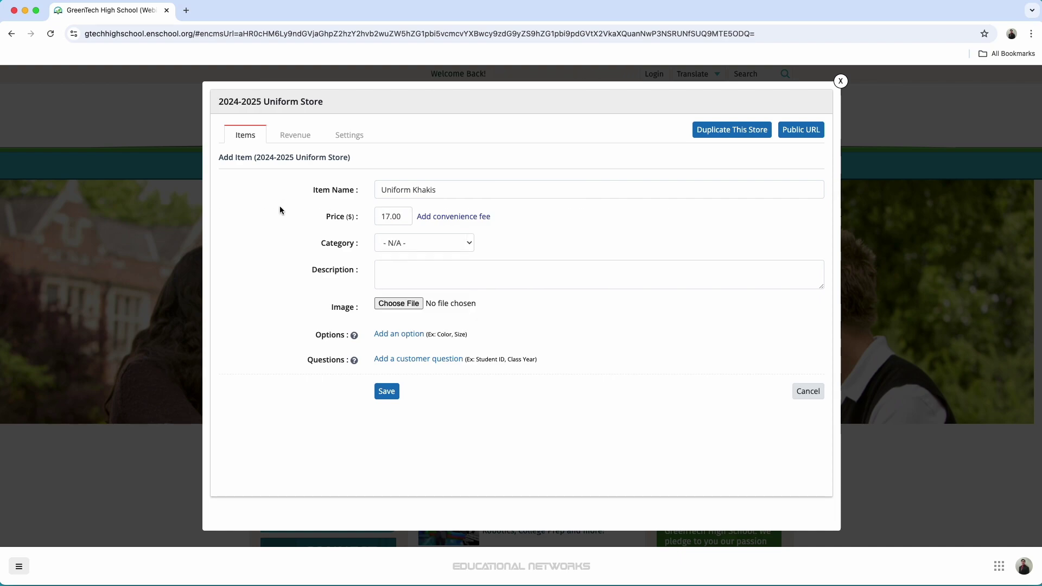
# - Create a new category named Pants for the item
pyautogui.click(396, 242)
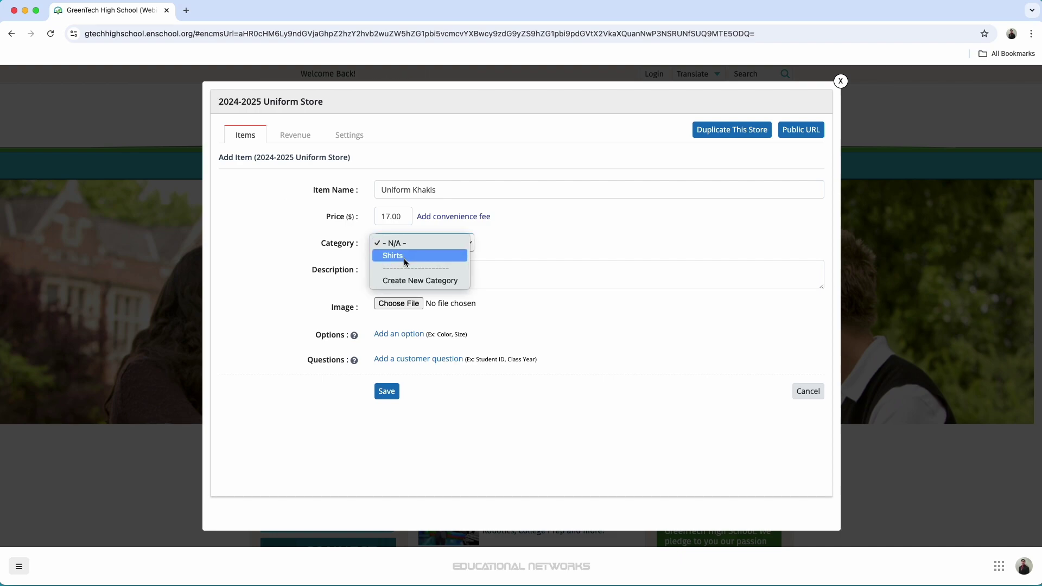
pyautogui.click(397, 280)
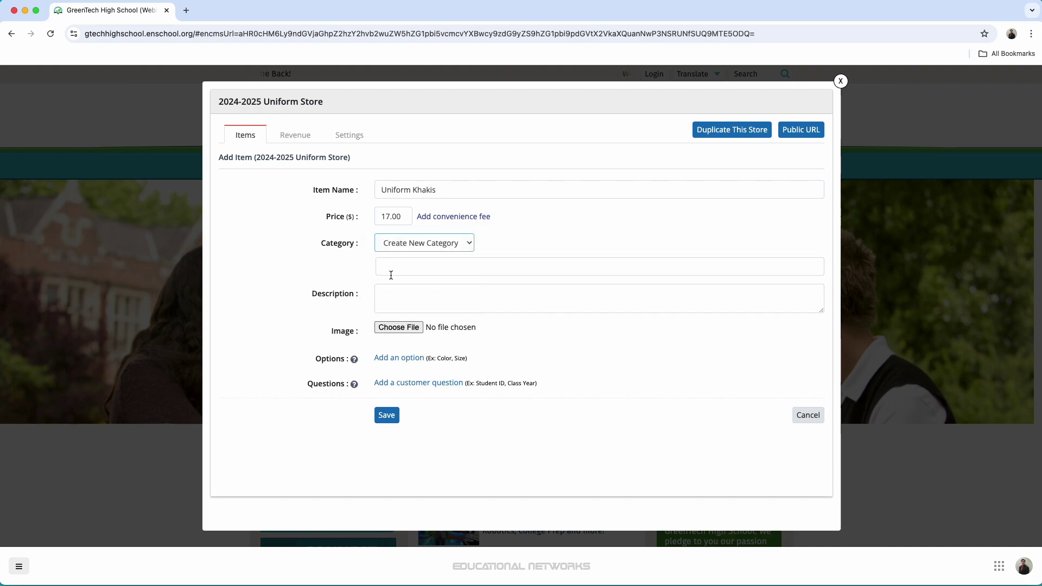
pyautogui.click(392, 269)
pyautogui.write('Pant')
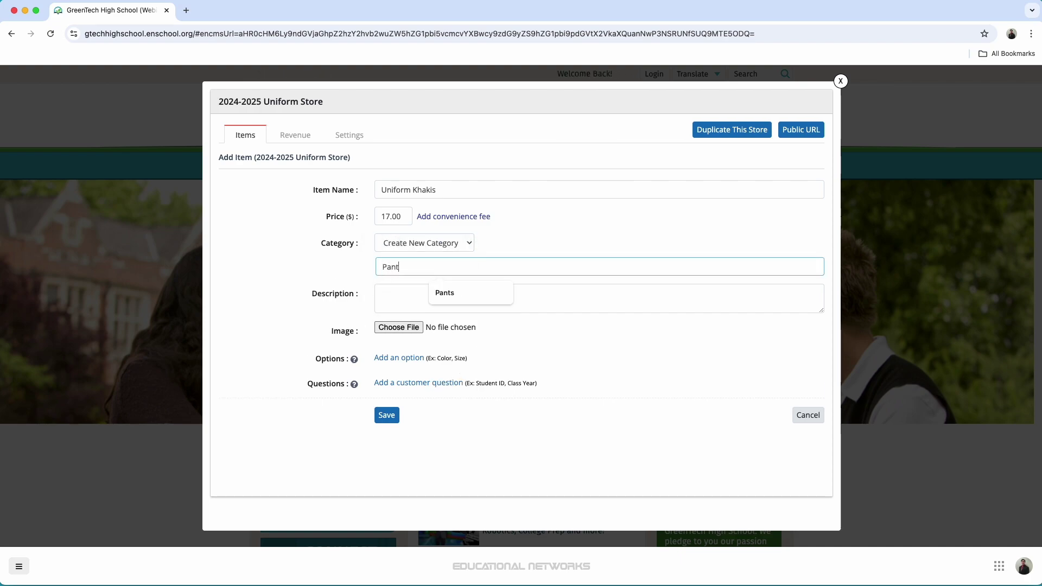
pyautogui.write('s')
pyautogui.click(310, 253)
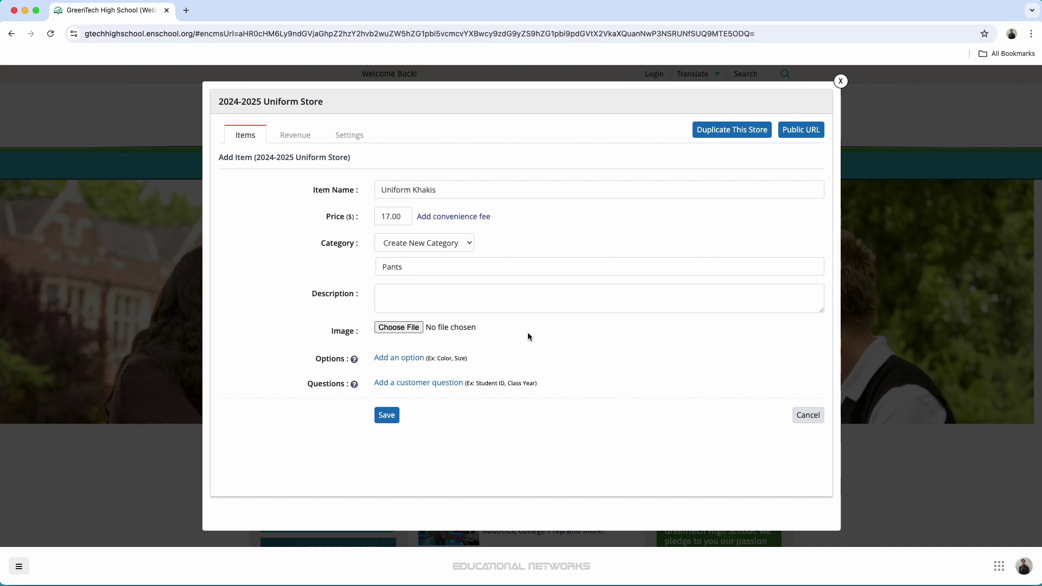
# - Add a Size option with the values Small and Medium
pyautogui.click(415, 359)
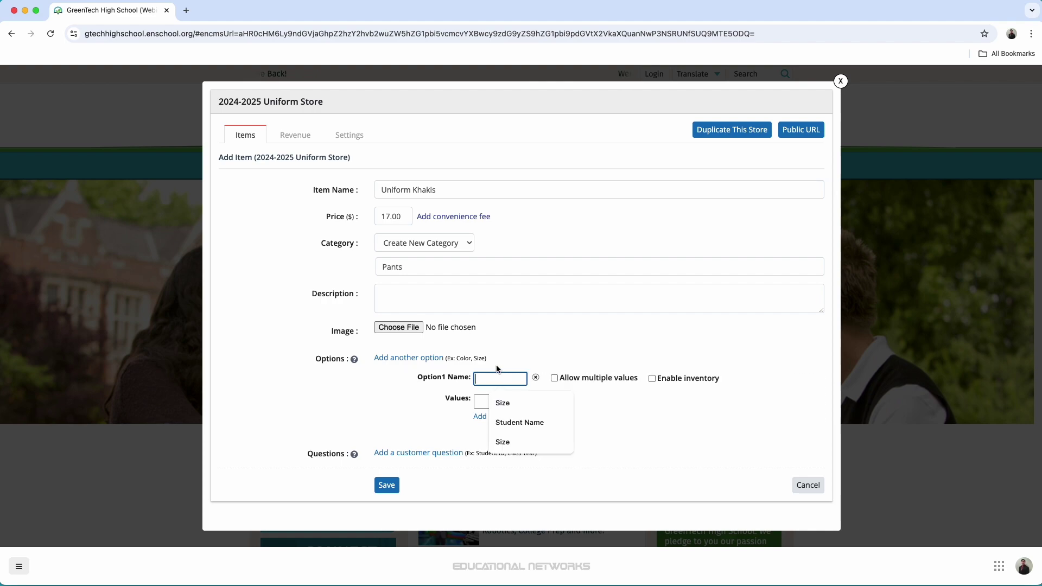
pyautogui.write('Size')
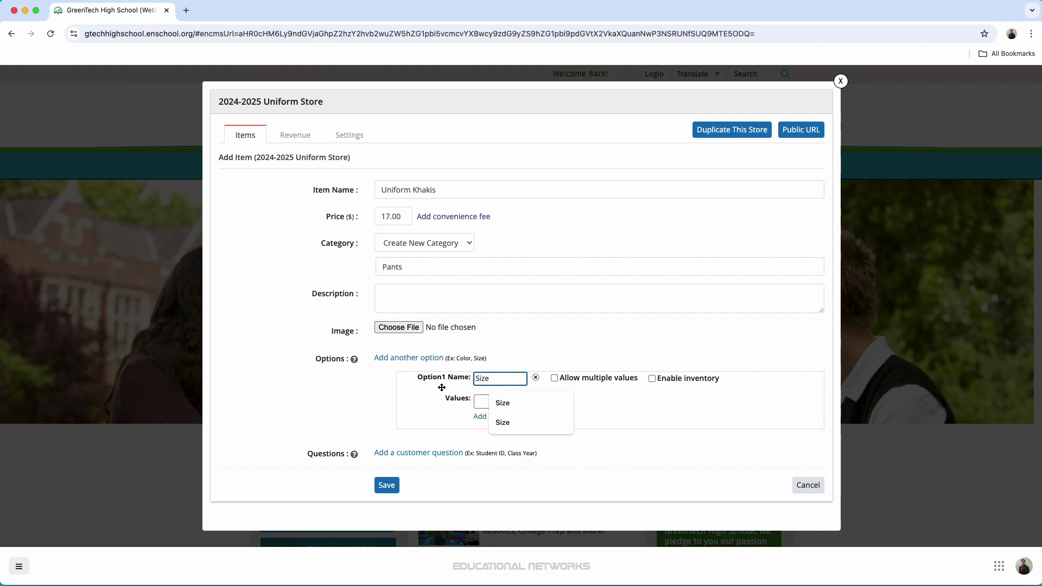
pyautogui.click(483, 400)
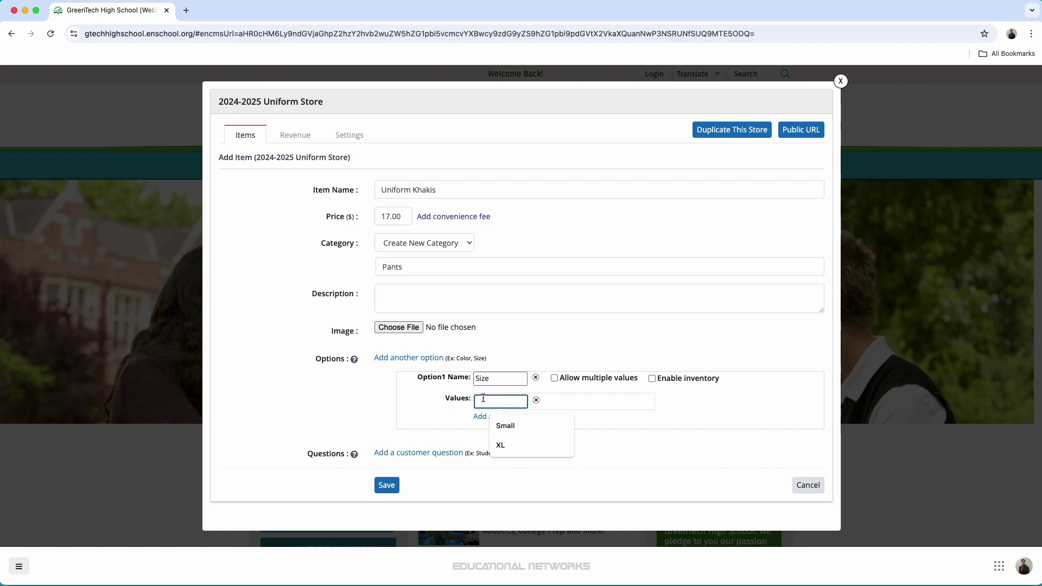
pyautogui.write('Small')
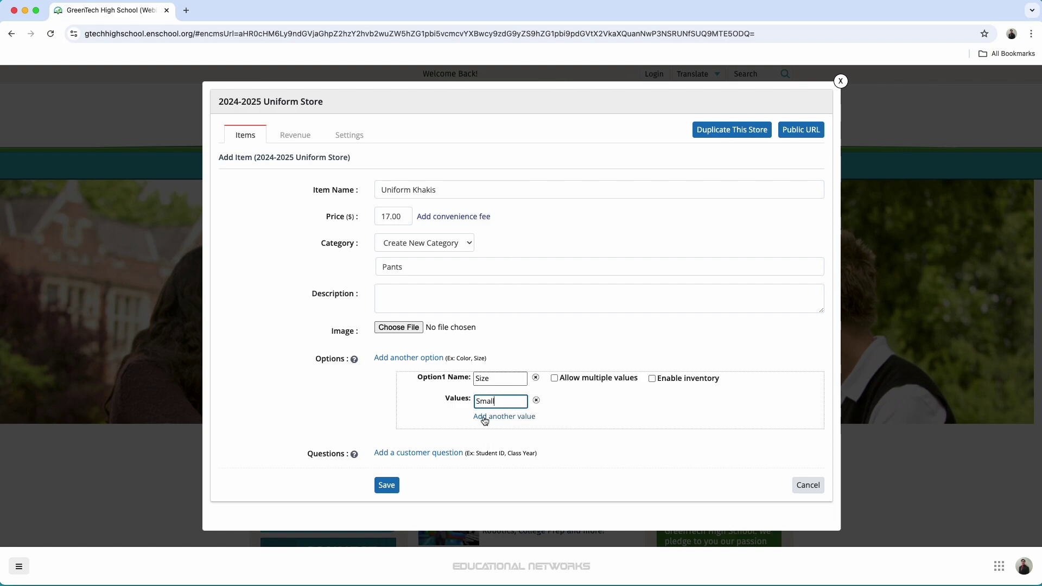
pyautogui.click(485, 420)
pyautogui.click(485, 420)
pyautogui.write('Medi')
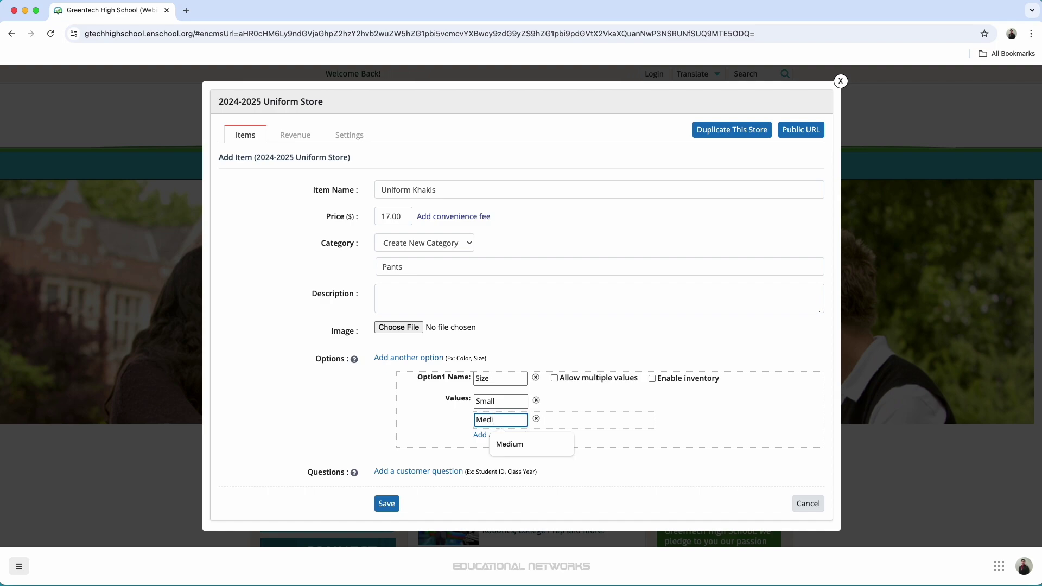
pyautogui.press('Down')
pyautogui.press('Return')
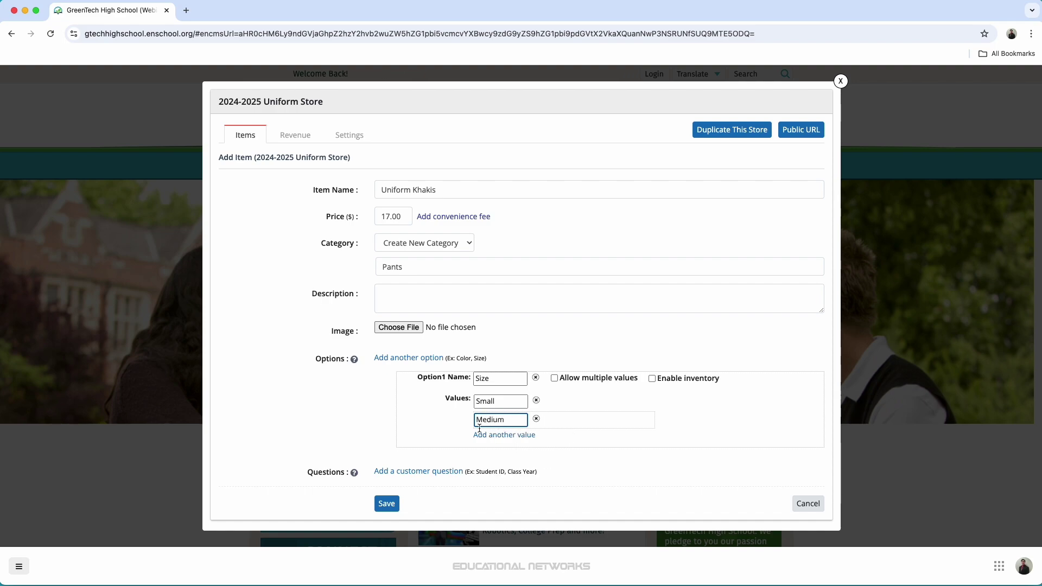
# - Add Large and X-Large as the third and fourth Size values
pyautogui.click(481, 436)
pyautogui.click(486, 438)
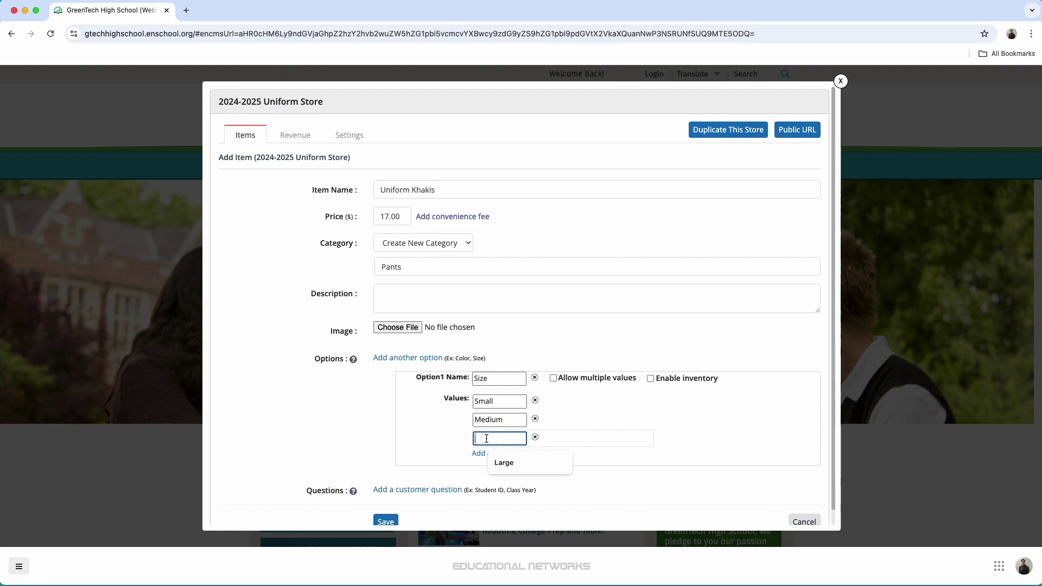
pyautogui.click(505, 462)
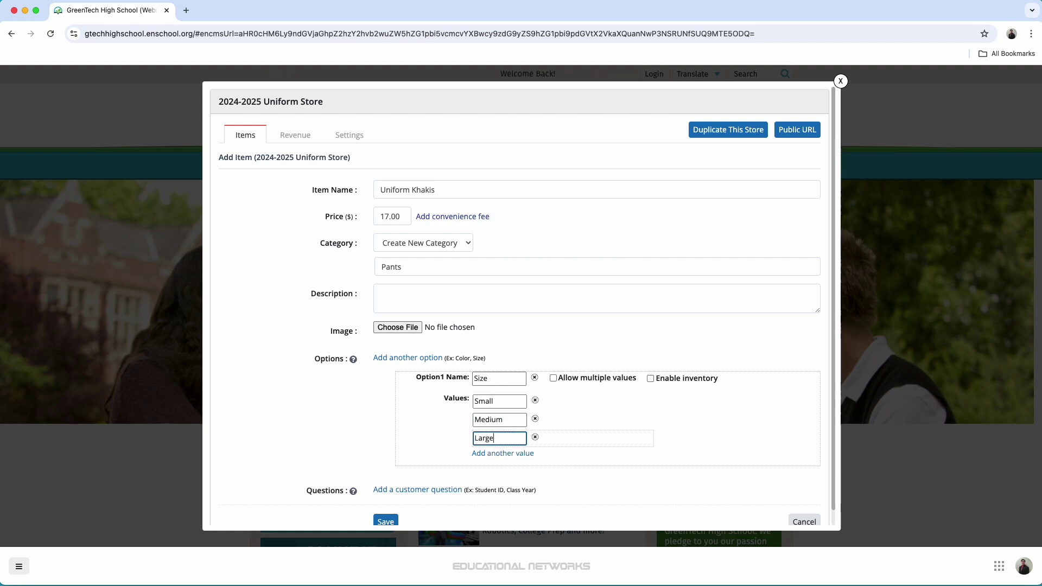
pyautogui.click(504, 457)
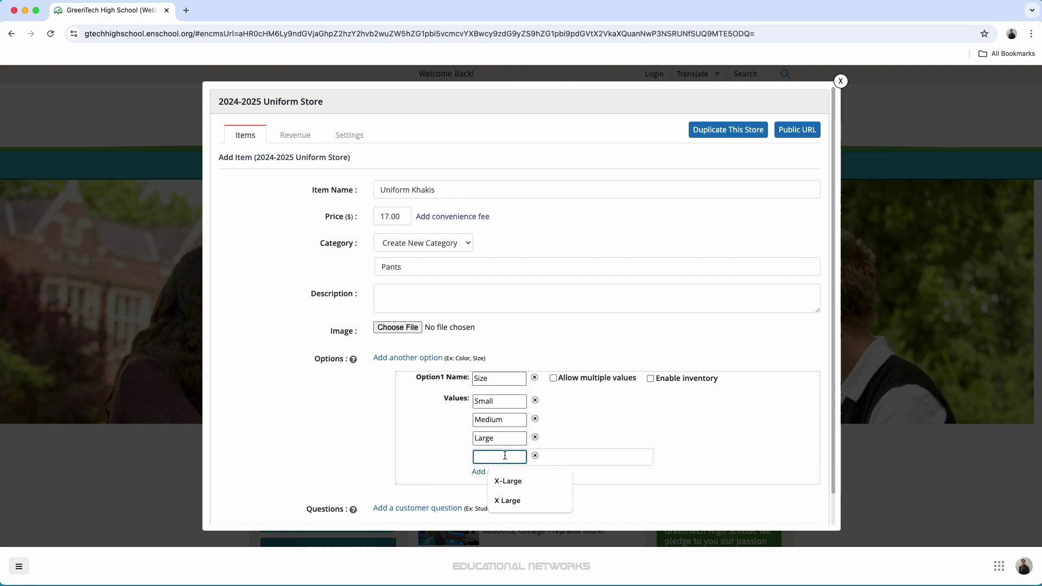
pyautogui.write('X-Large')
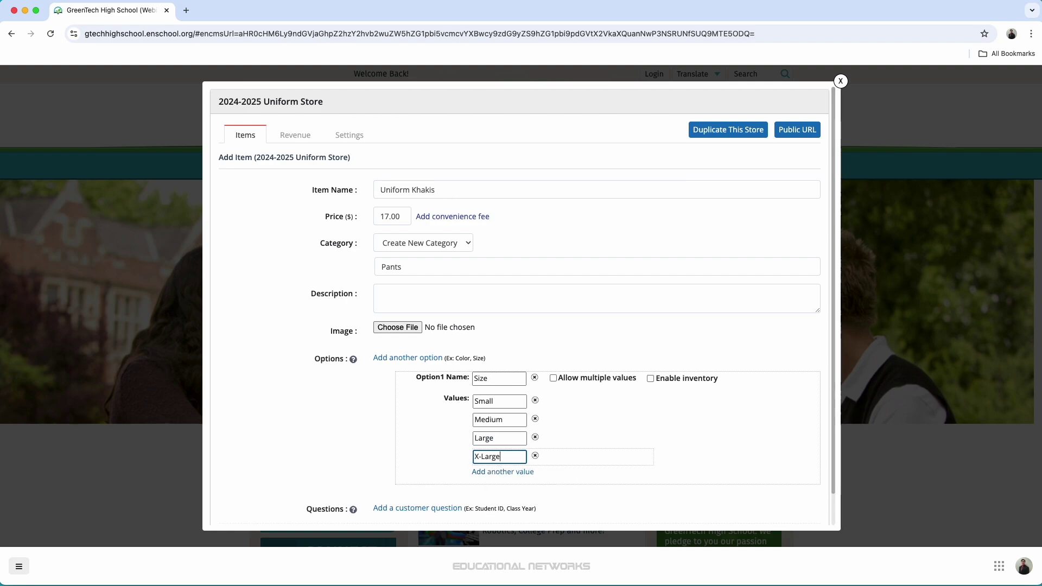
pyautogui.scroll(-1, 383, 422)
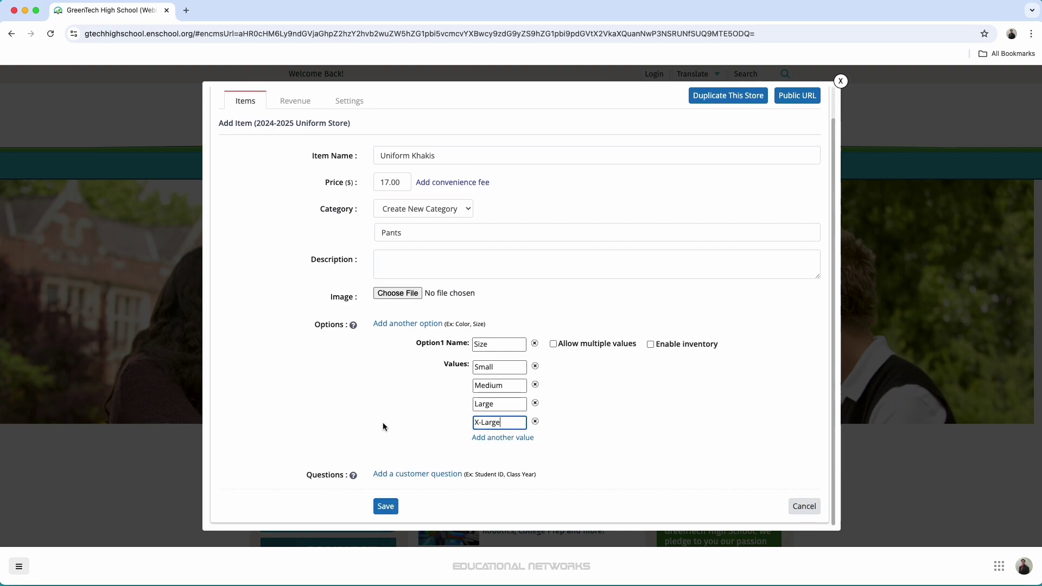
pyautogui.scroll(1, 384, 416)
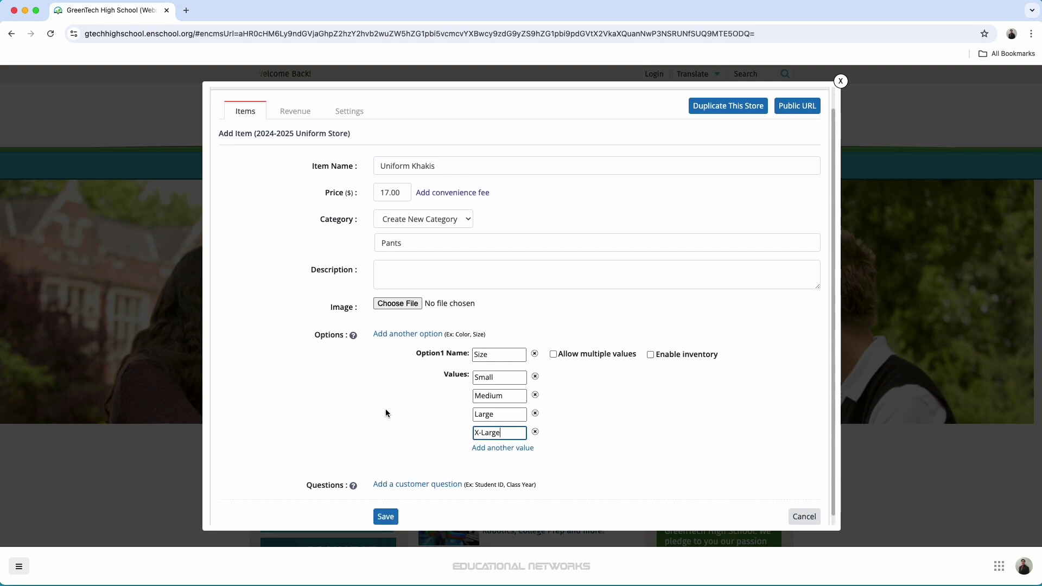
# - Save Uniform Khakis under Pants and open the store's Public URL options
pyautogui.click(384, 511)
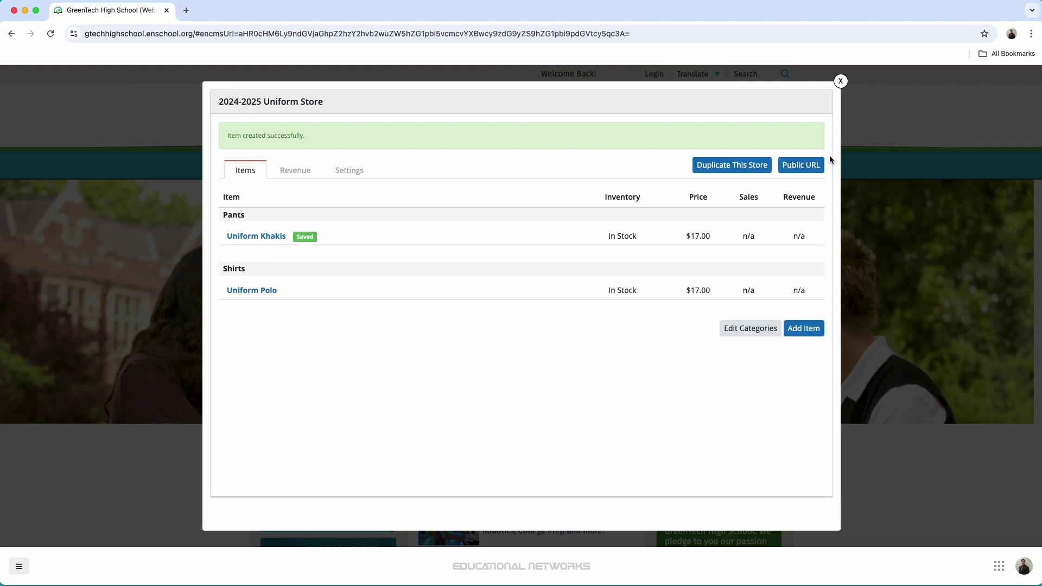
pyautogui.click(802, 164)
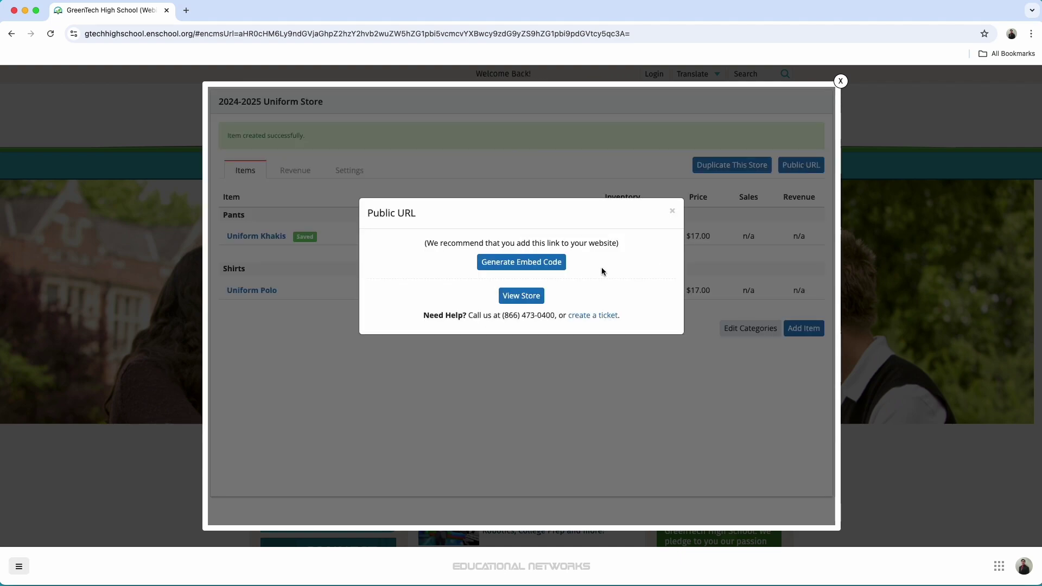
# - View the public 2024-2025 Uniform Store page and show its Shirts section
pyautogui.click(529, 297)
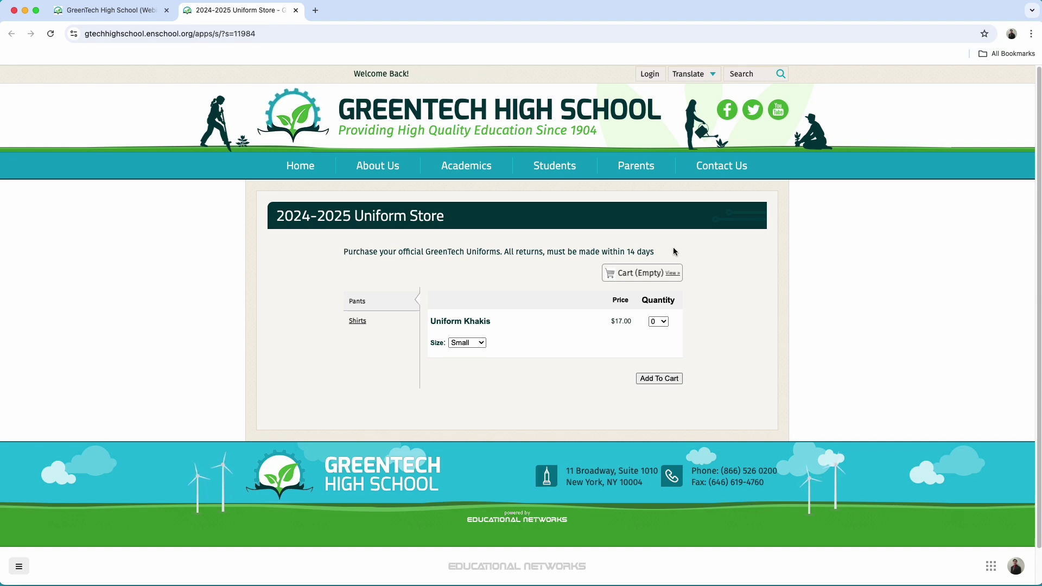
pyautogui.click(364, 324)
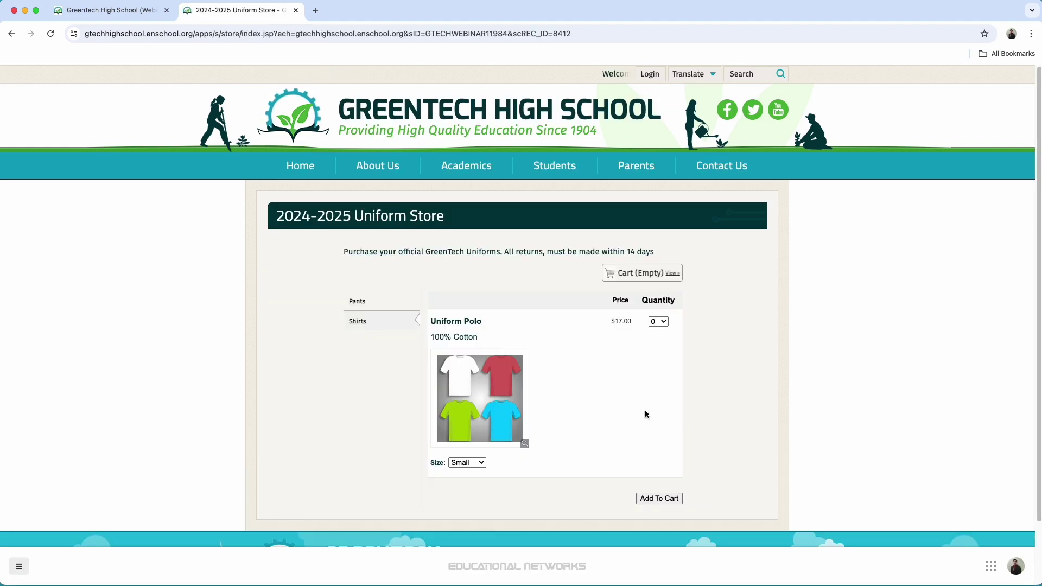